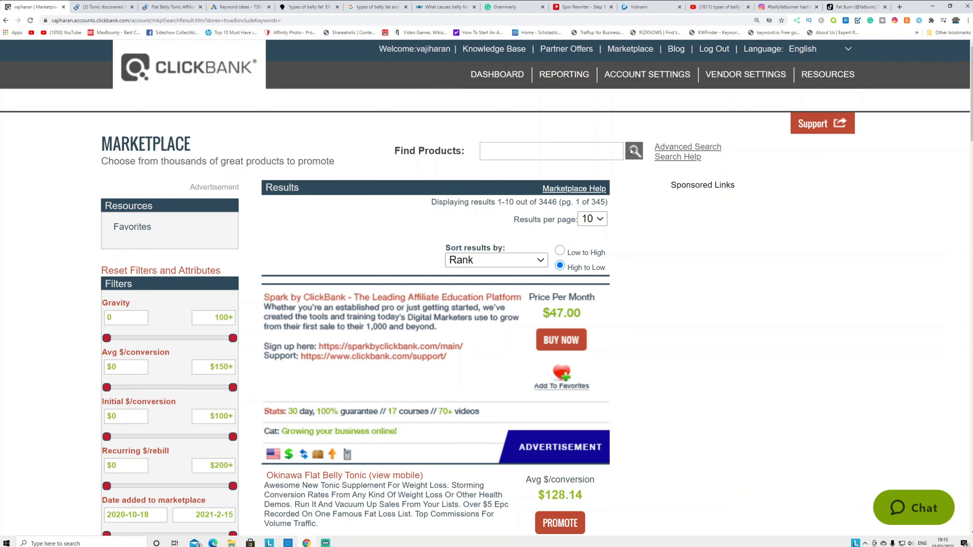
# Step: Find the Okinawa Flat Belly Tonic ClickBank listing ($128.14 per conversion) and open its sales page
pyautogui.scroll(-9, 651, 272)
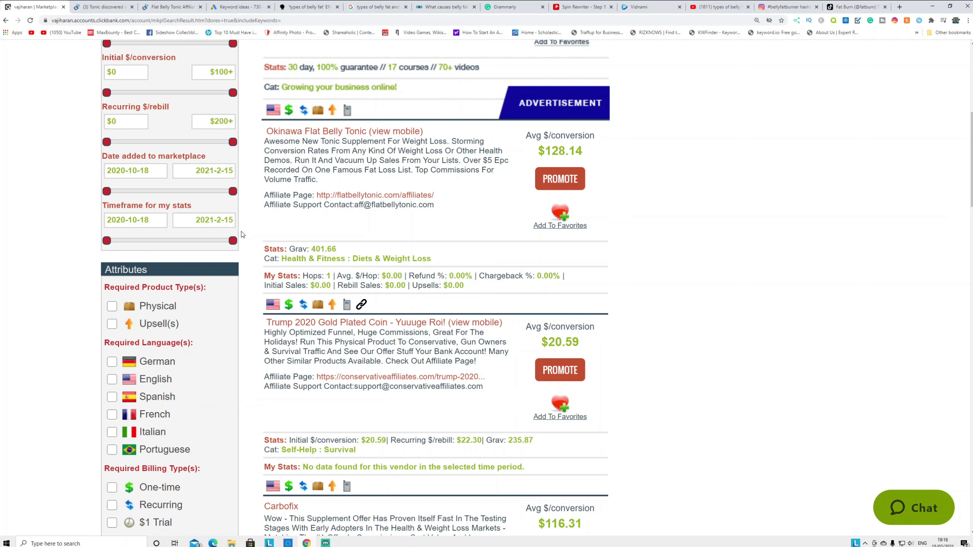
pyautogui.click(98, 6)
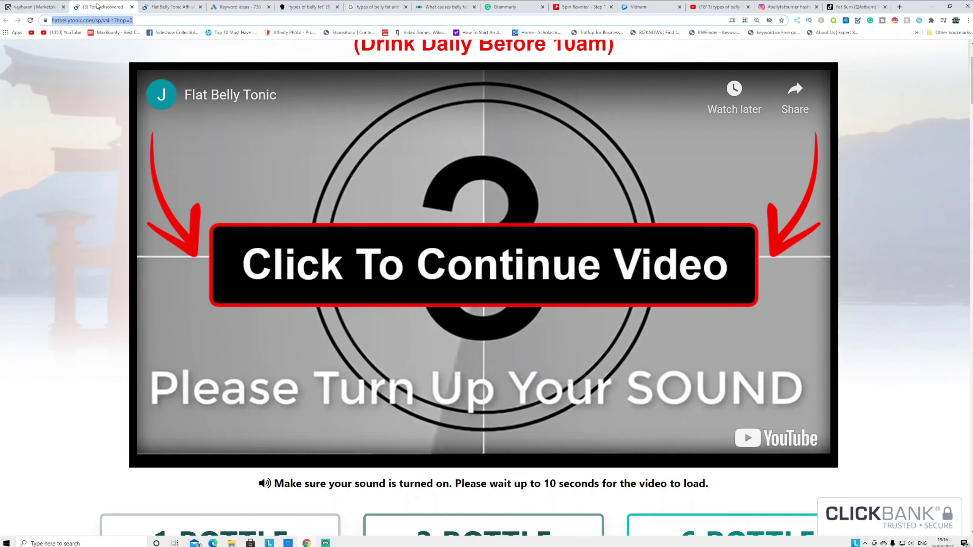
# Step: Review the 1-, 3- and 6-bottle prices and guarantee, then go to the affiliate resources page
pyautogui.scroll(-5, 303, 264)
pyautogui.scroll(-6, 304, 266)
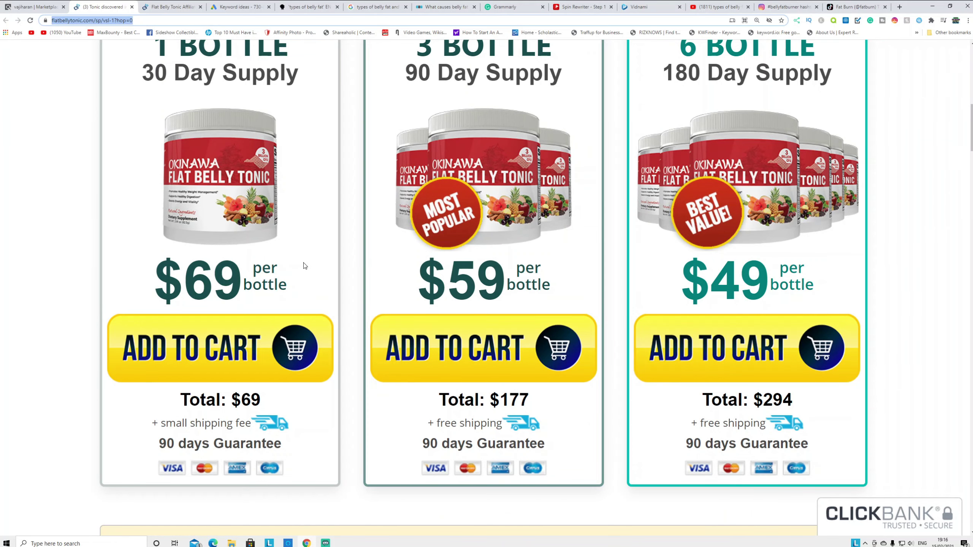
pyautogui.scroll(-1, 304, 266)
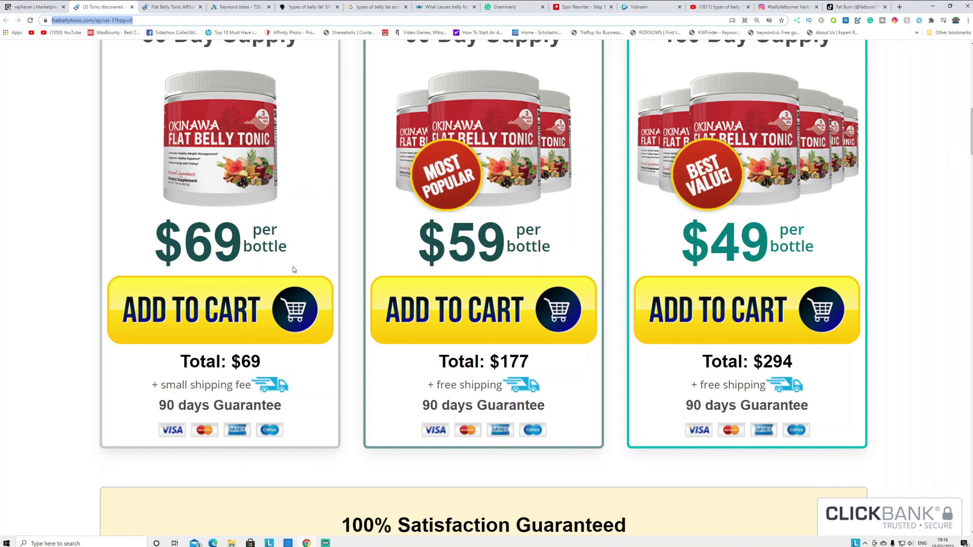
pyautogui.scroll(-4, 293, 266)
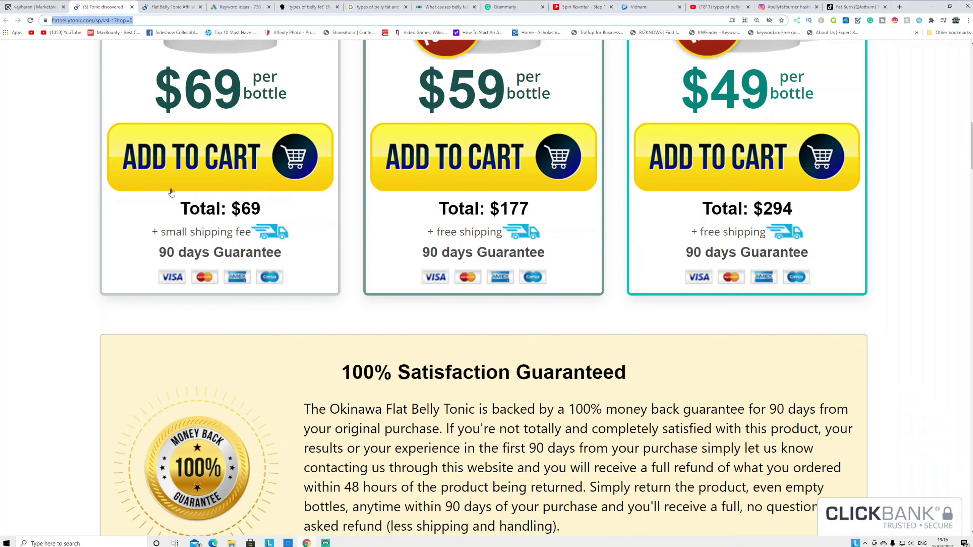
pyautogui.click(169, 7)
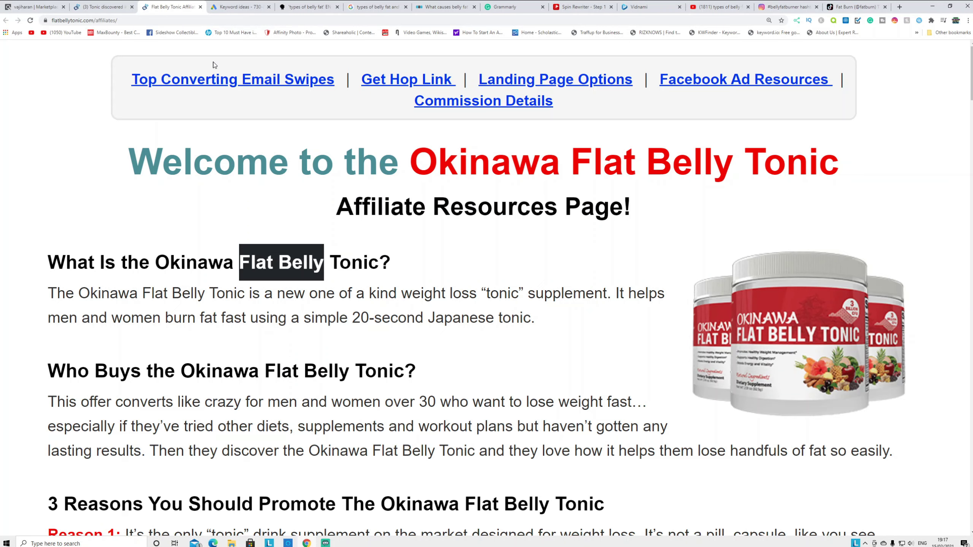
# Step: Bring up the Google Ads keyword ideas for belly-fat terms
pyautogui.click(228, 3)
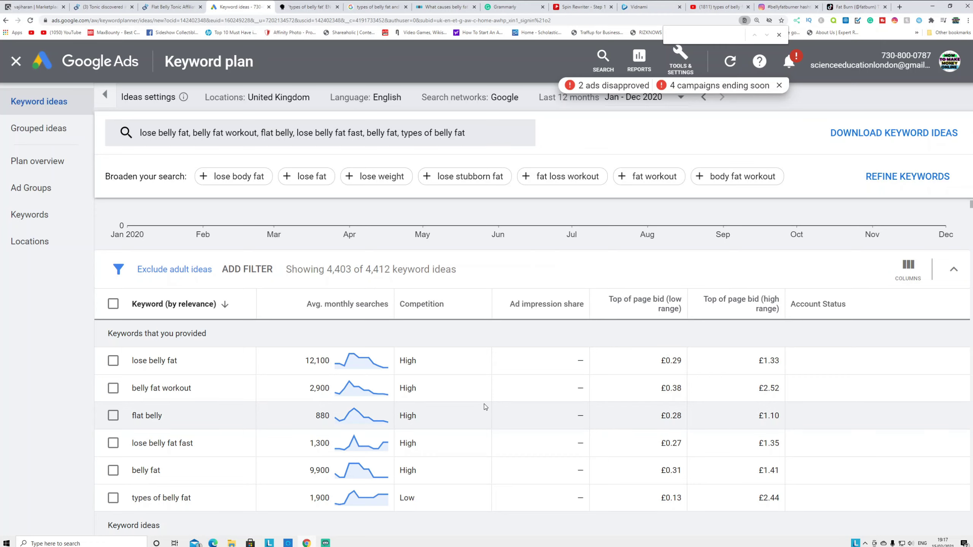
# Step: Compare belly-fat keyword volumes like 'lose belly fat' (12,100), then view AnswerThePublic's 'types of belly fat' report
pyautogui.scroll(-2, 451, 412)
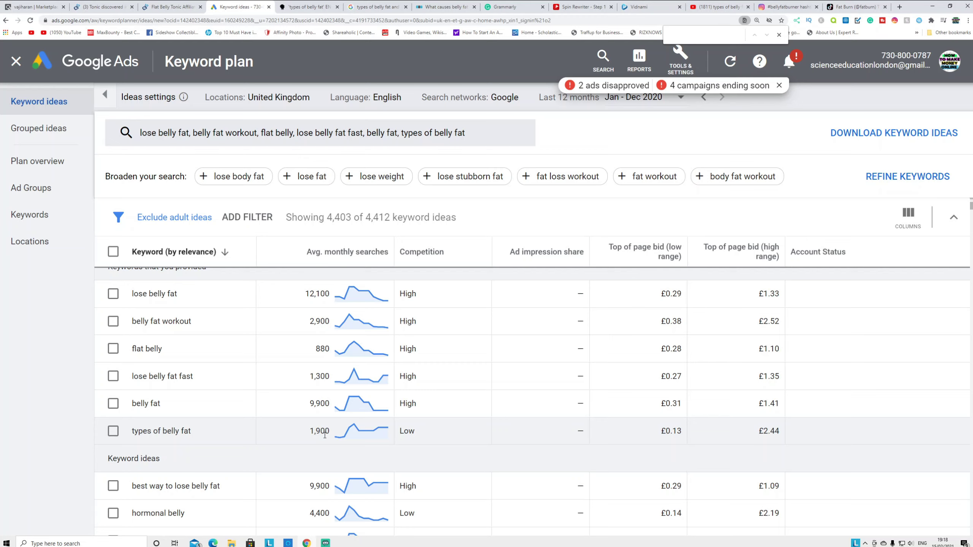
pyautogui.scroll(-7, 354, 446)
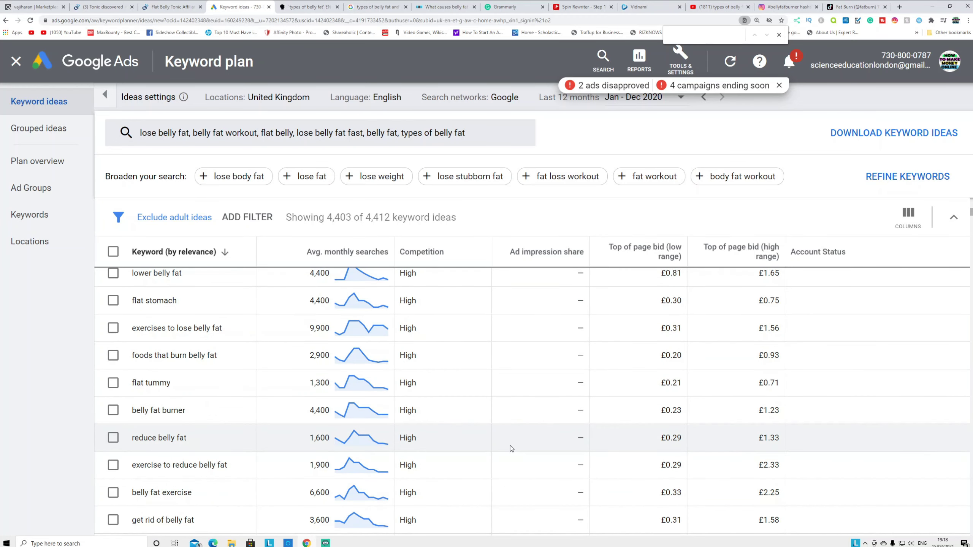
pyautogui.scroll(-5, 511, 449)
pyautogui.scroll(13, 509, 460)
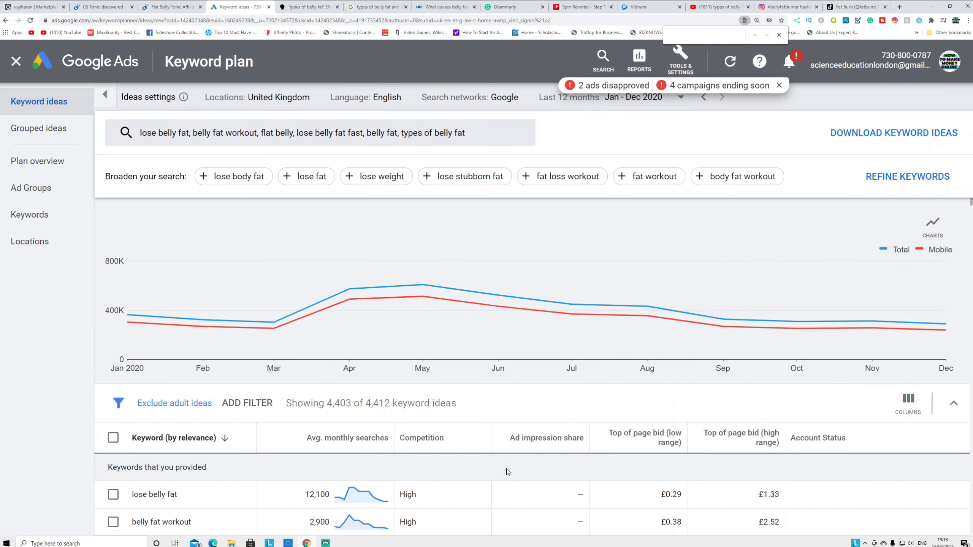
pyautogui.click(295, 7)
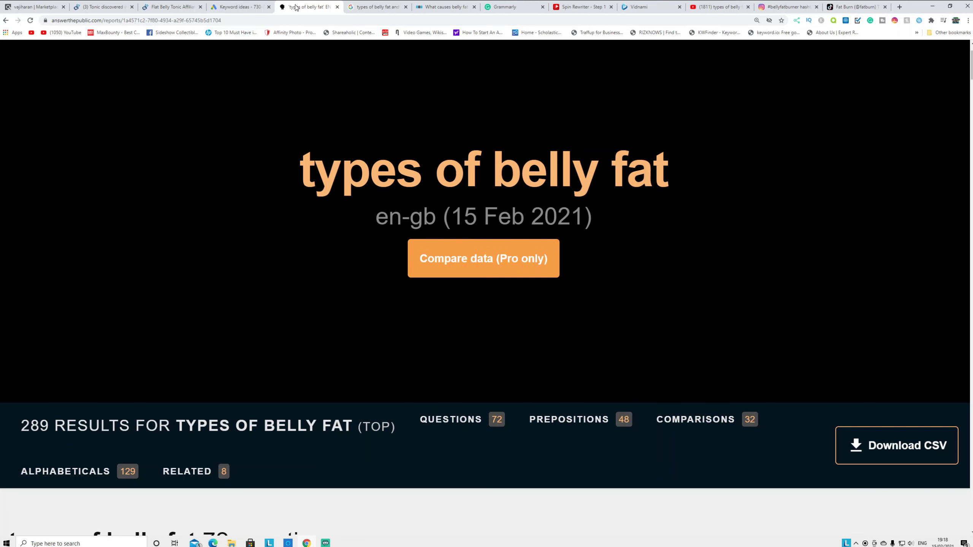
# Step: Pick the question 'types of belly fat and how to lose it' and view its Google results
pyautogui.scroll(-10, 491, 265)
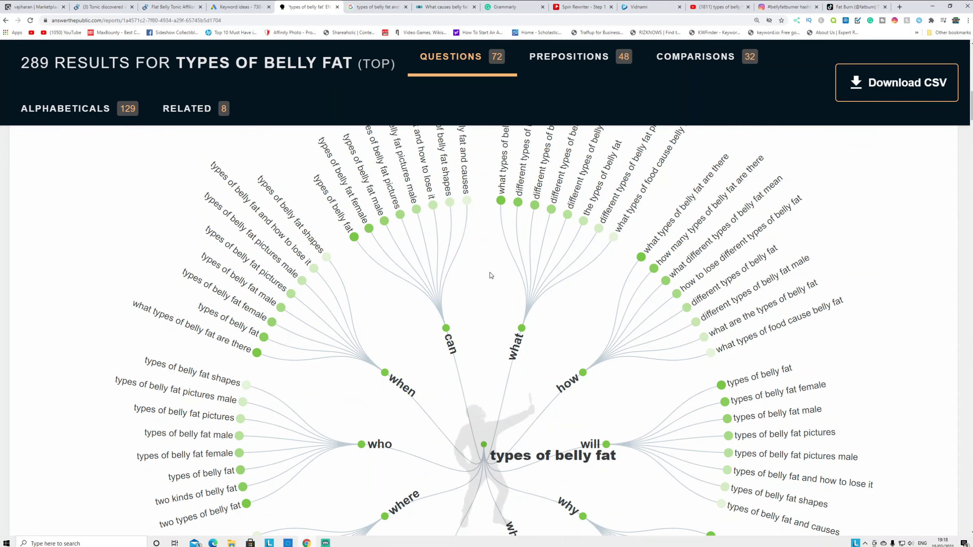
pyautogui.scroll(4, 475, 286)
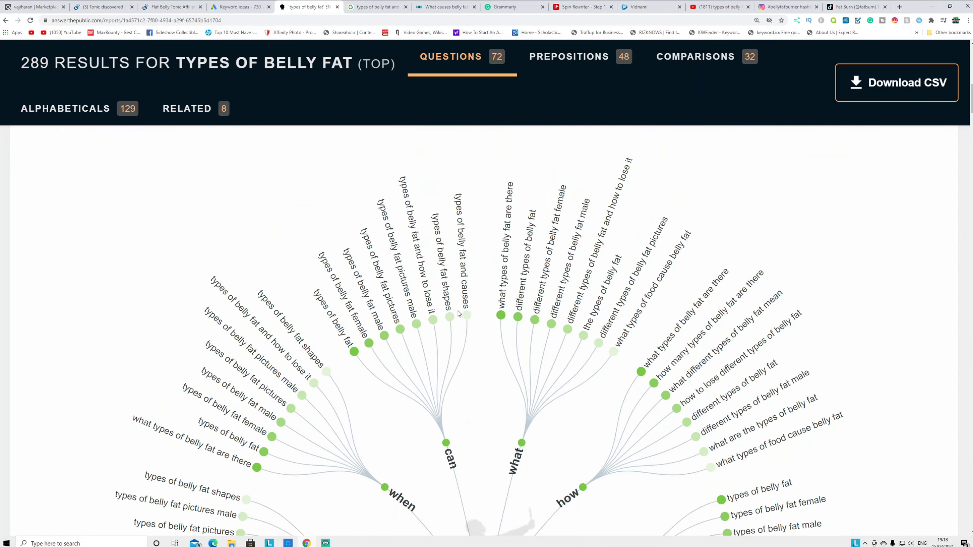
pyautogui.scroll(-3, 613, 296)
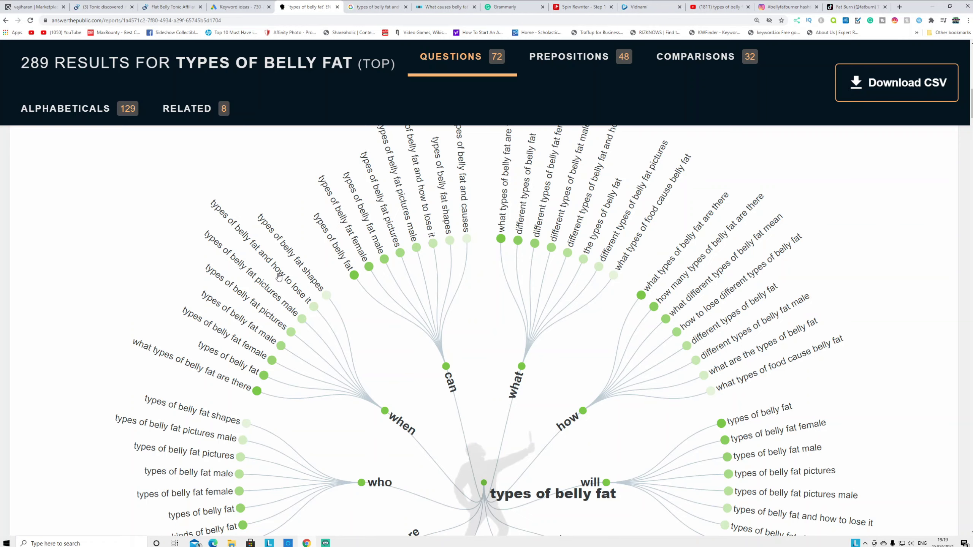
pyautogui.moveTo(211, 200); pyautogui.dragTo(315, 297)
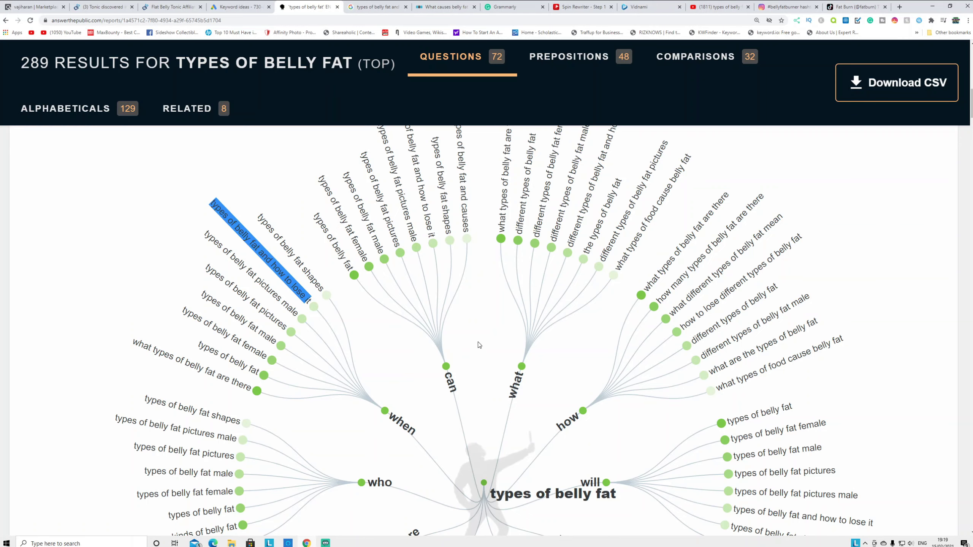
pyautogui.scroll(-3, 480, 345)
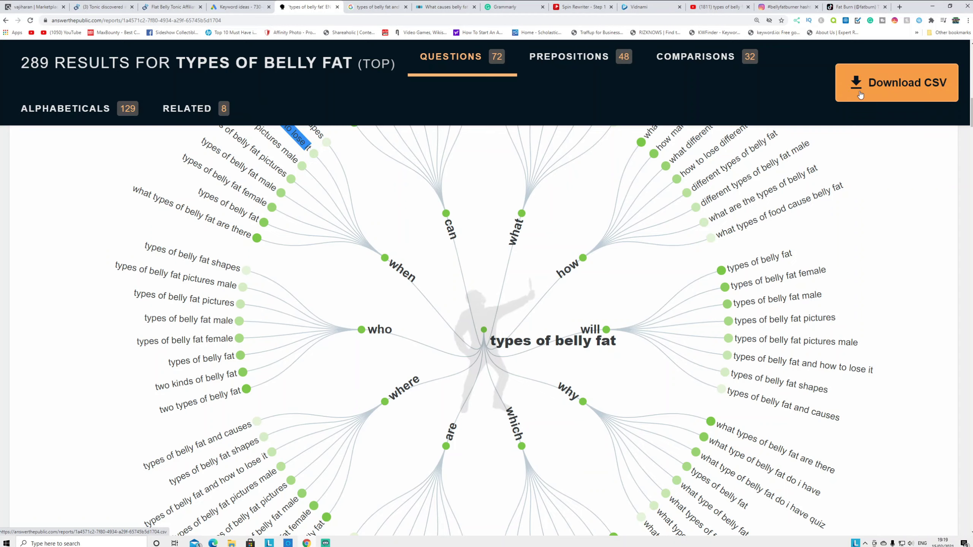
pyautogui.scroll(-15, 693, 316)
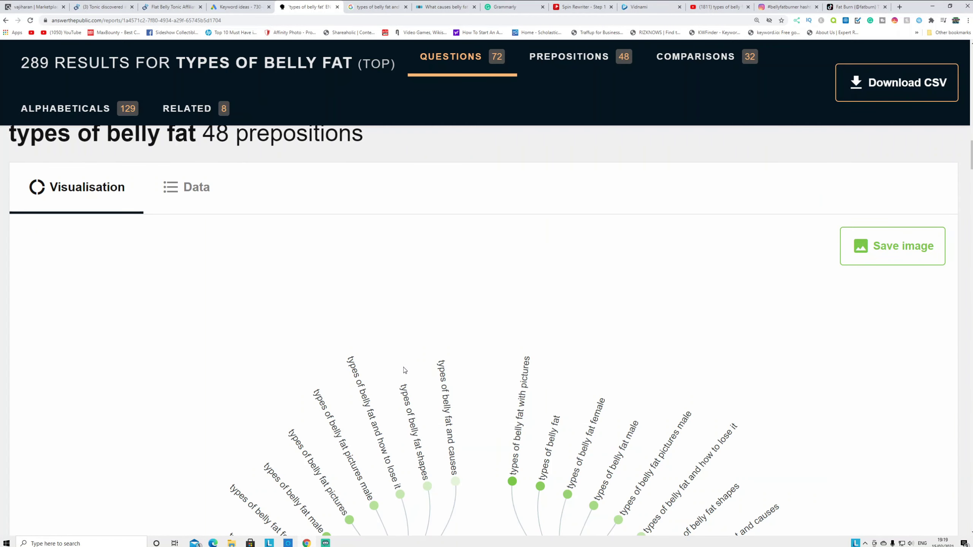
pyautogui.scroll(10, 419, 369)
pyautogui.scroll(7, 420, 370)
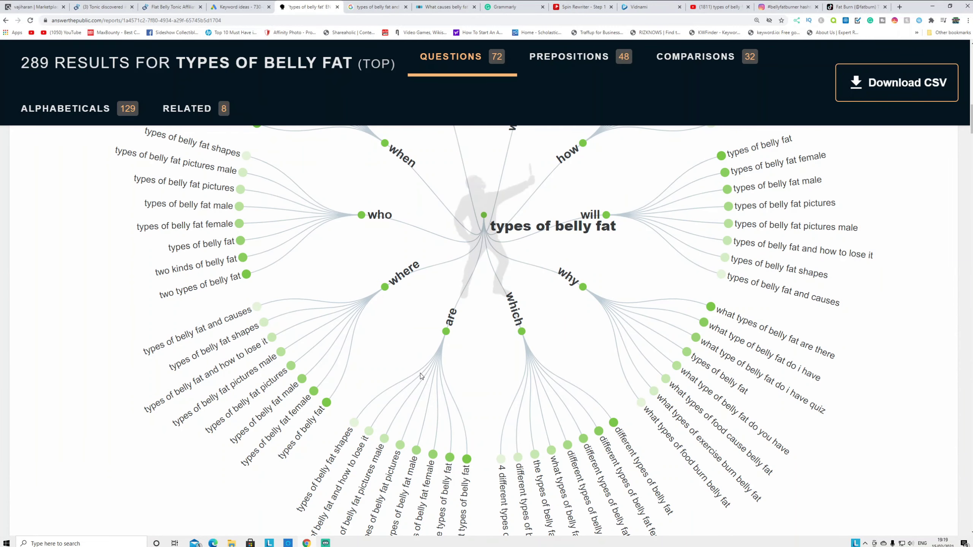
pyautogui.moveTo(308, 184); pyautogui.dragTo(211, 135)
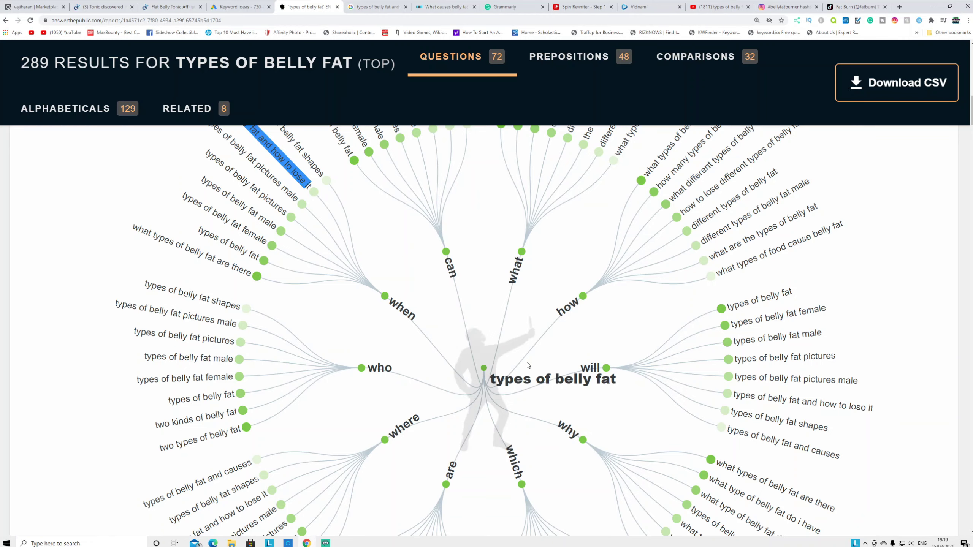
pyautogui.scroll(2, 418, 330)
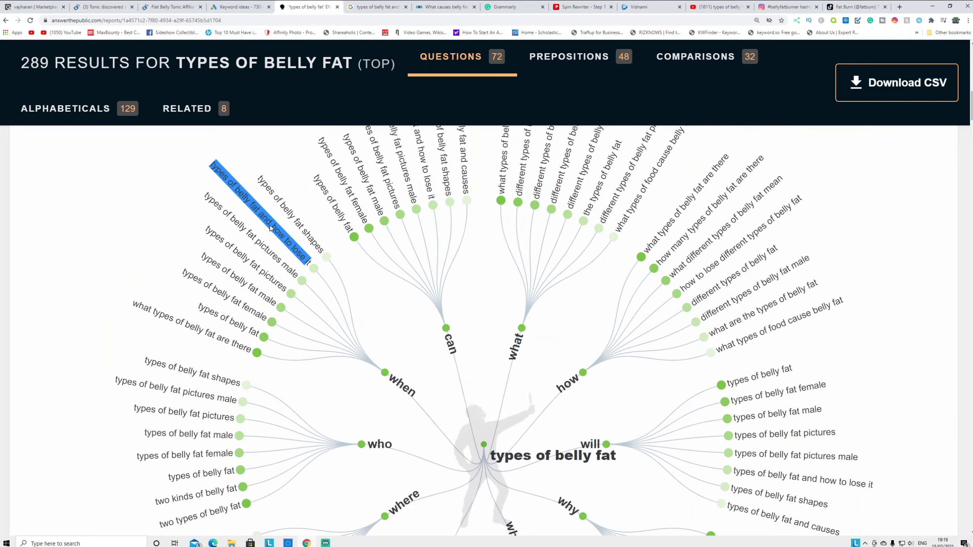
pyautogui.click(376, 8)
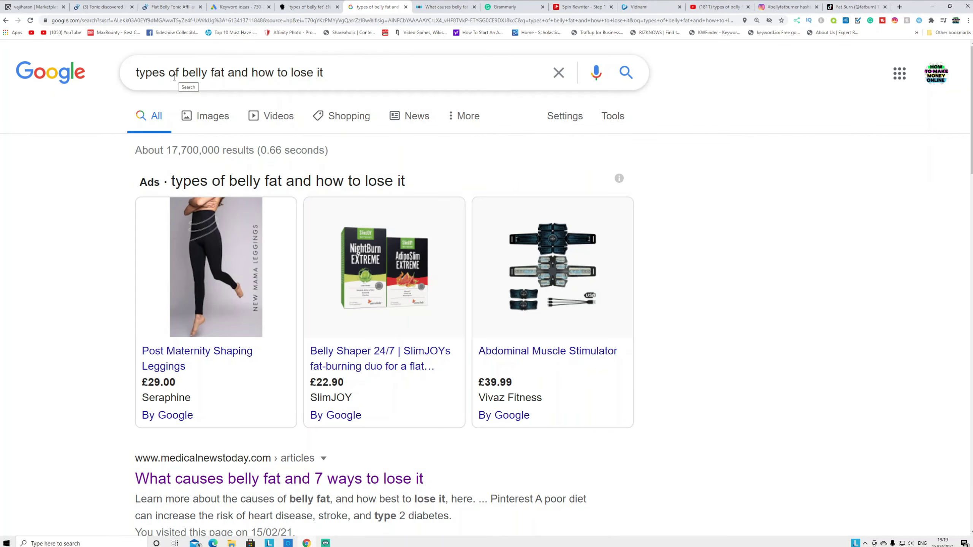
# Step: Move from the Google results to the Medical News Today belly-fat article
pyautogui.scroll(-10, 257, 191)
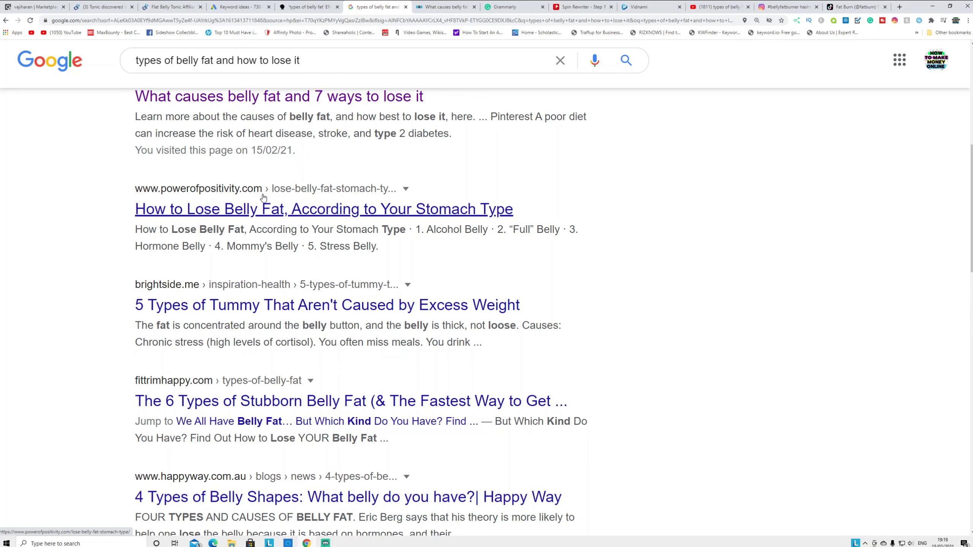
pyautogui.hotkey('ctrl', 'Tab')
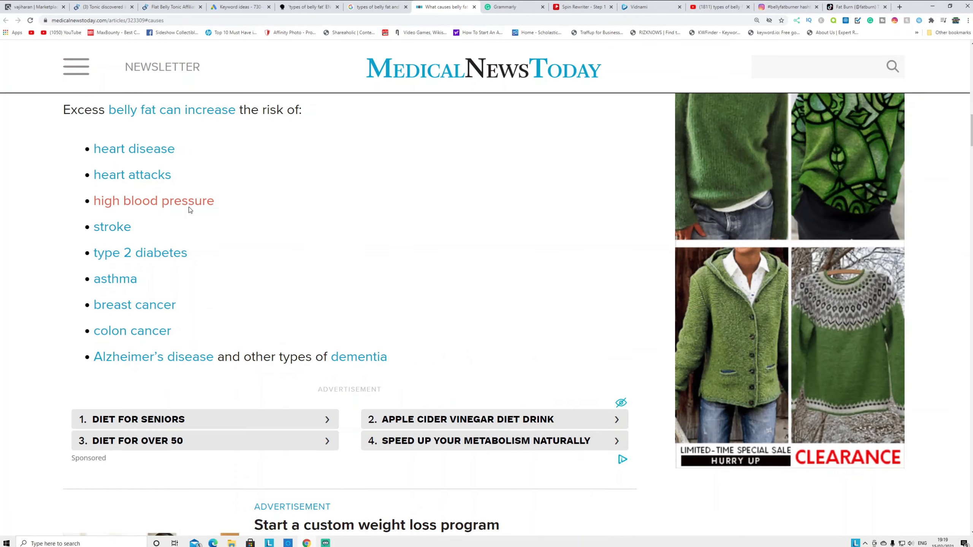
# Step: Scroll to 'Causes of belly fat' and select the sugary-food passage under Poor diet
pyautogui.scroll(-3, 198, 222)
pyautogui.scroll(-9, 198, 222)
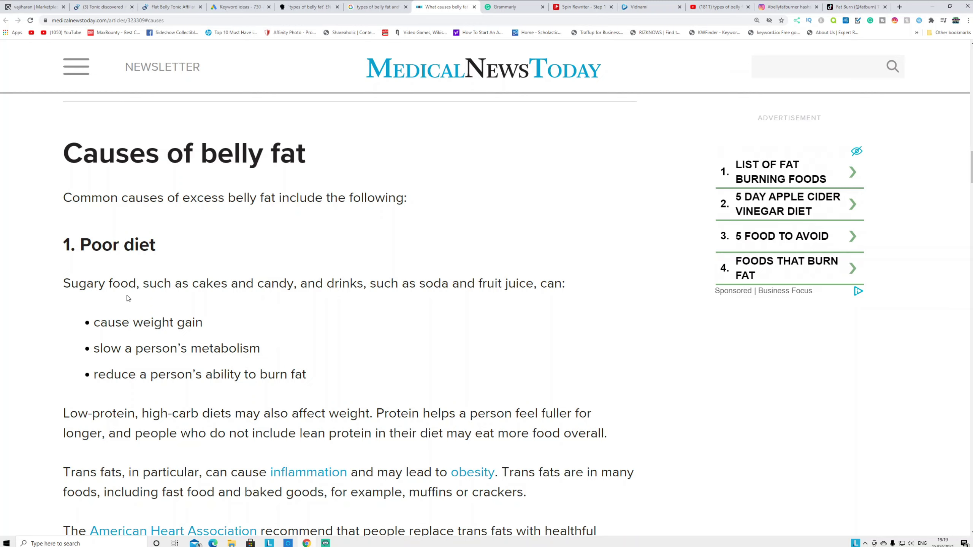
pyautogui.moveTo(128, 284); pyautogui.dragTo(164, 322)
# Step: Copy the whole 'Types of belly fat and ways to lose' Grammarly draft into Spin Rewriter's entry page
pyautogui.hotkey('ctrl', 'Tab')
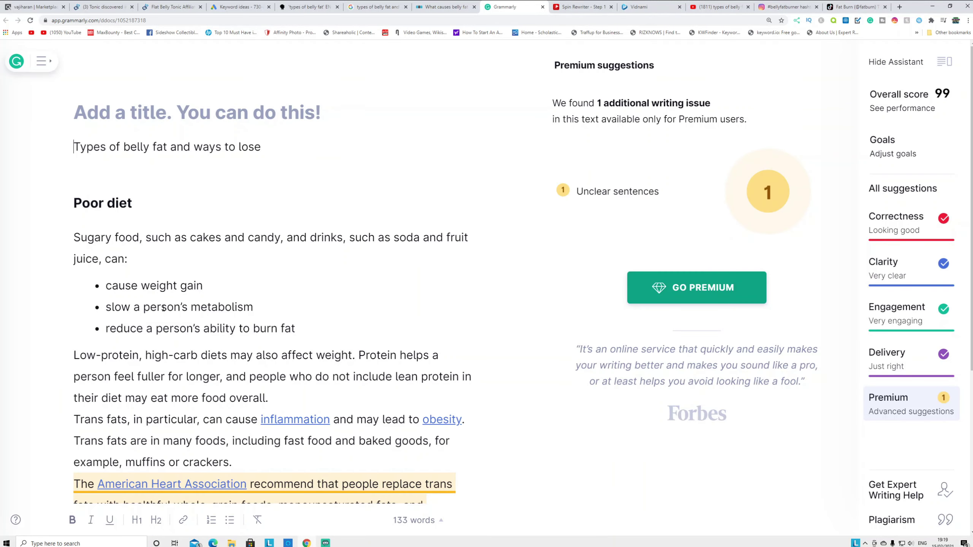
pyautogui.press('Up')
pyautogui.hotkey('ctrl', 'a')
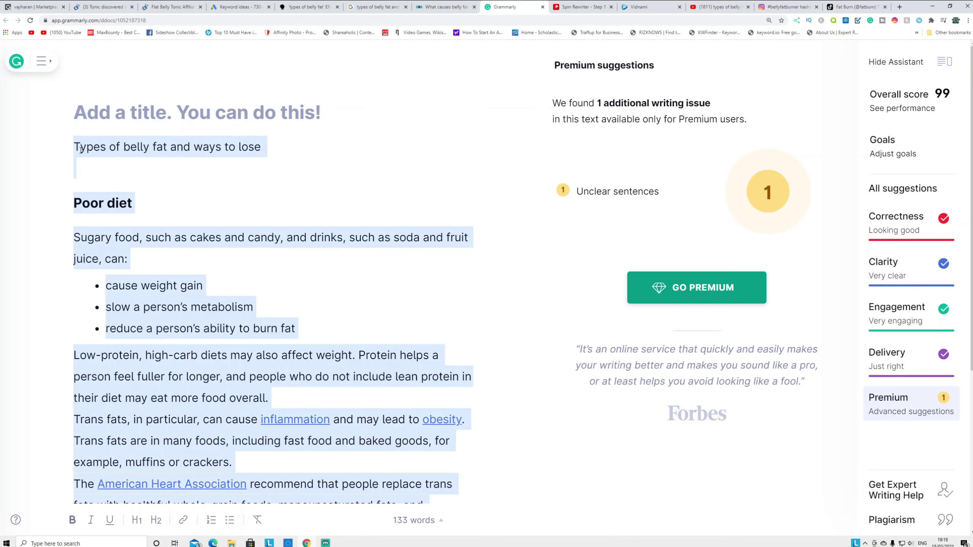
pyautogui.click(579, 7)
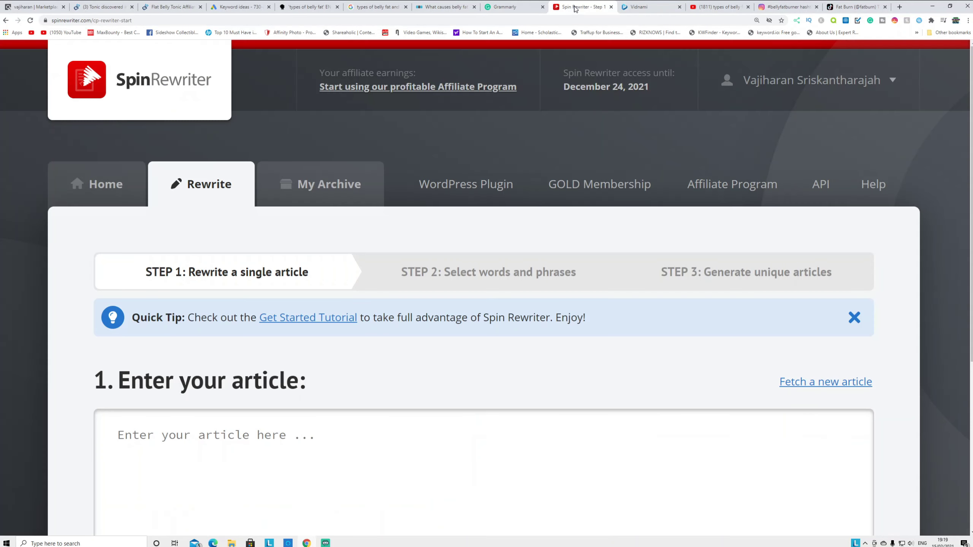
pyautogui.click(534, 8)
pyautogui.hotkey('ctrl', 'a')
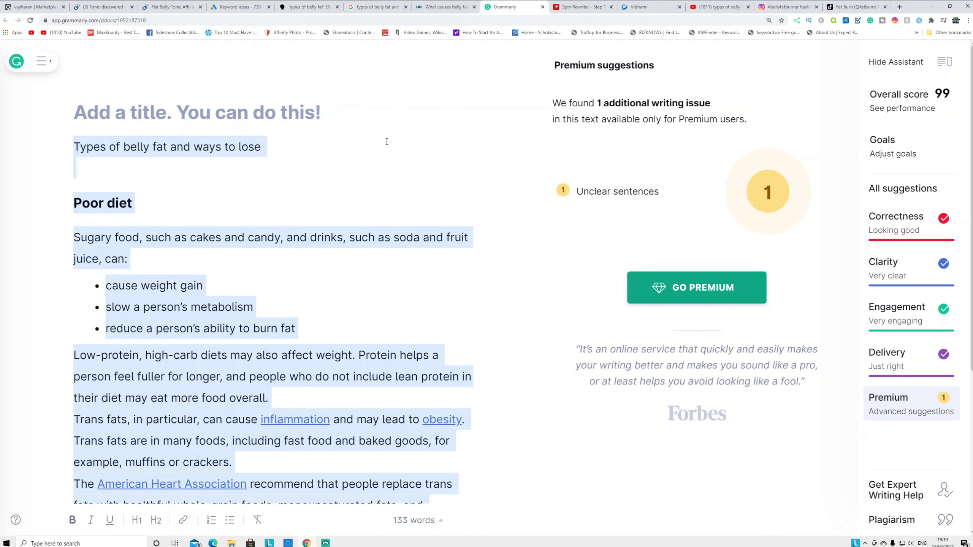
pyautogui.click(566, 7)
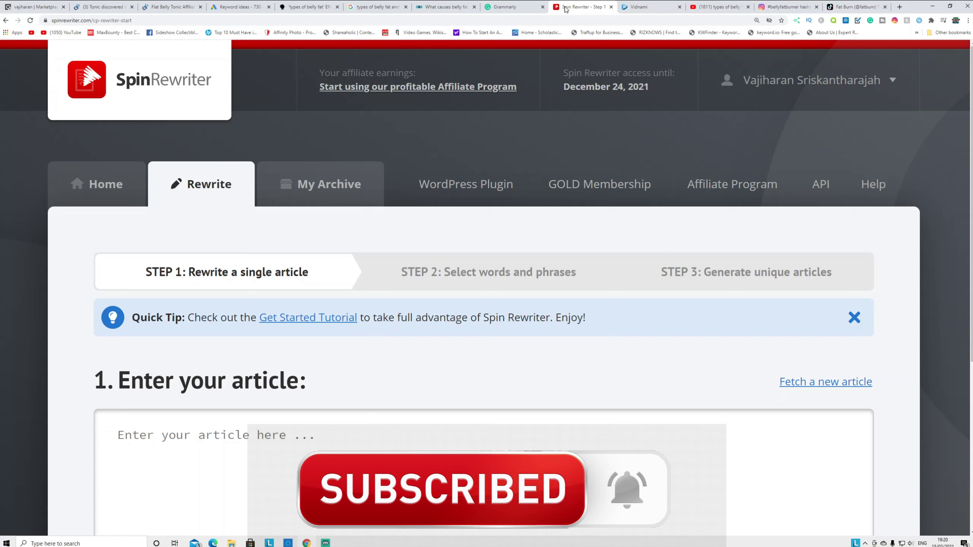
# Step: Paste the belly-fat draft, run One Click Rewrite to 99% uniqueness, and finalize the article
pyautogui.click(190, 460)
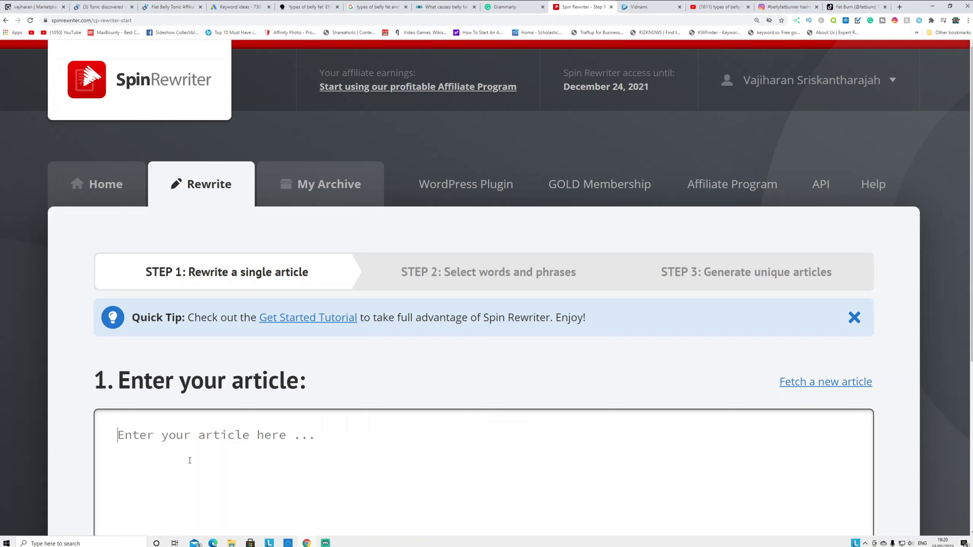
pyautogui.hotkey('ctrl', 'v')
pyautogui.scroll(-5, 460, 422)
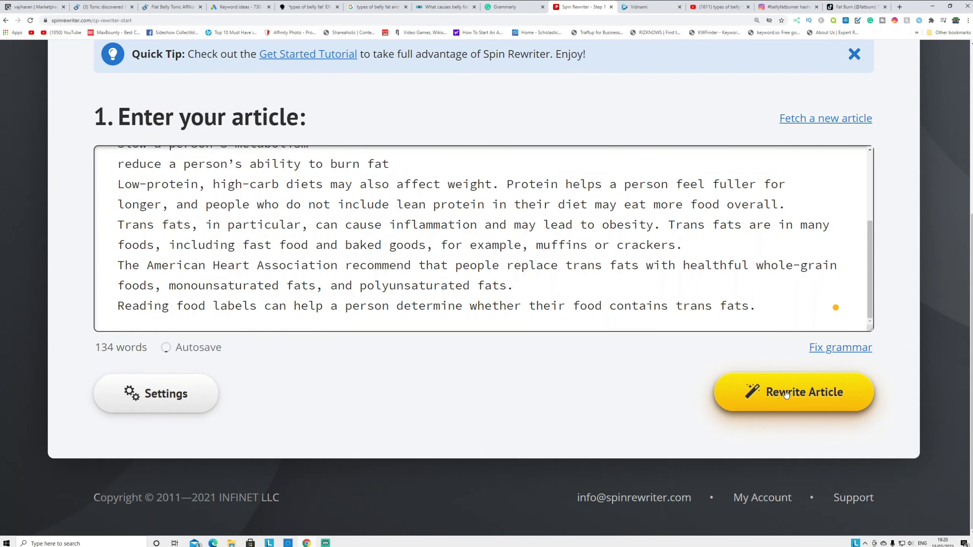
pyautogui.click(788, 395)
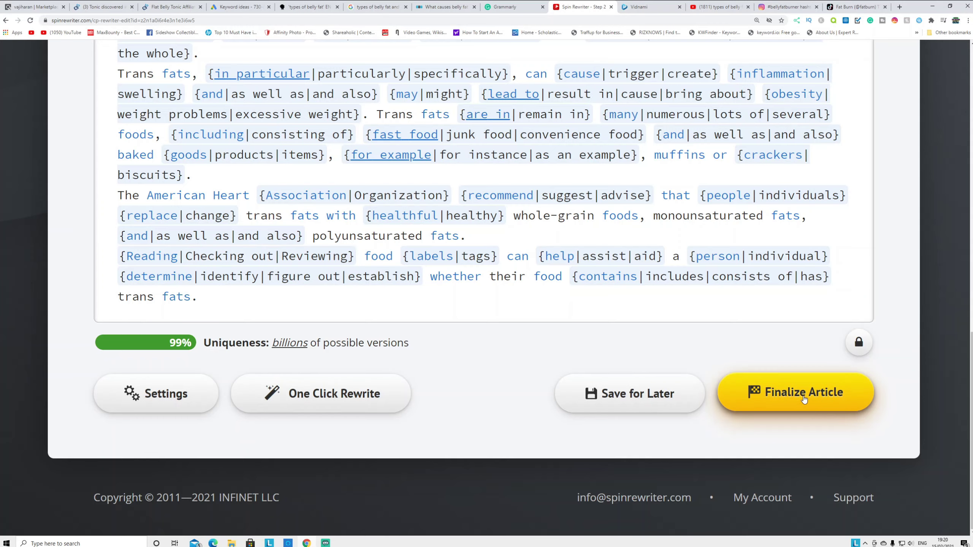
pyautogui.click(804, 395)
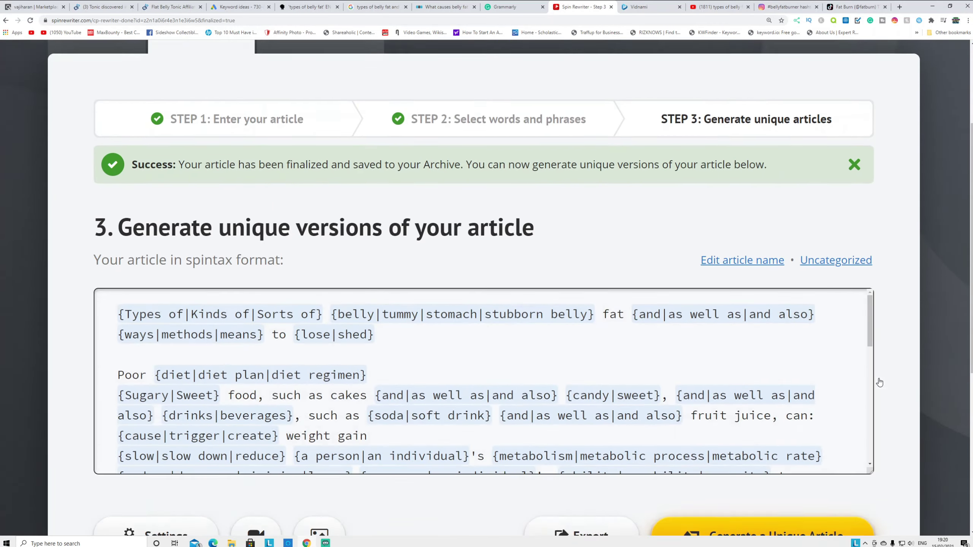
# Step: Generate the unique article 'Kinds of stomach fat and also methods to shed' and copy its text to Vidnami
pyautogui.scroll(-3, 814, 385)
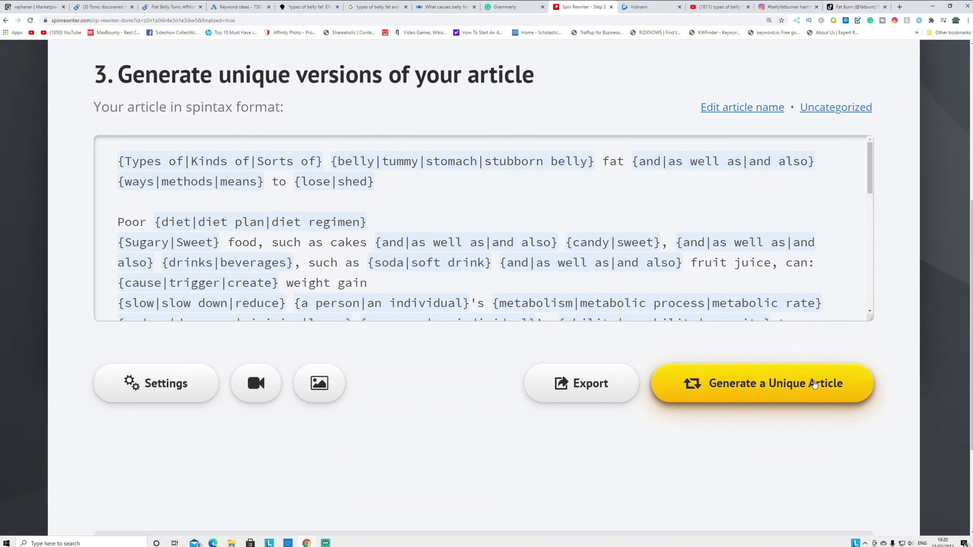
pyautogui.click(762, 387)
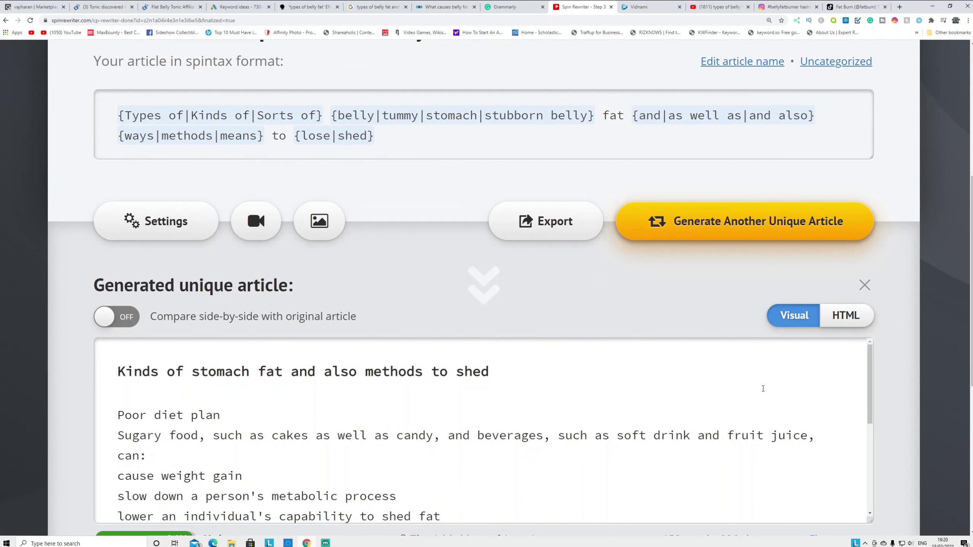
pyautogui.click(346, 444)
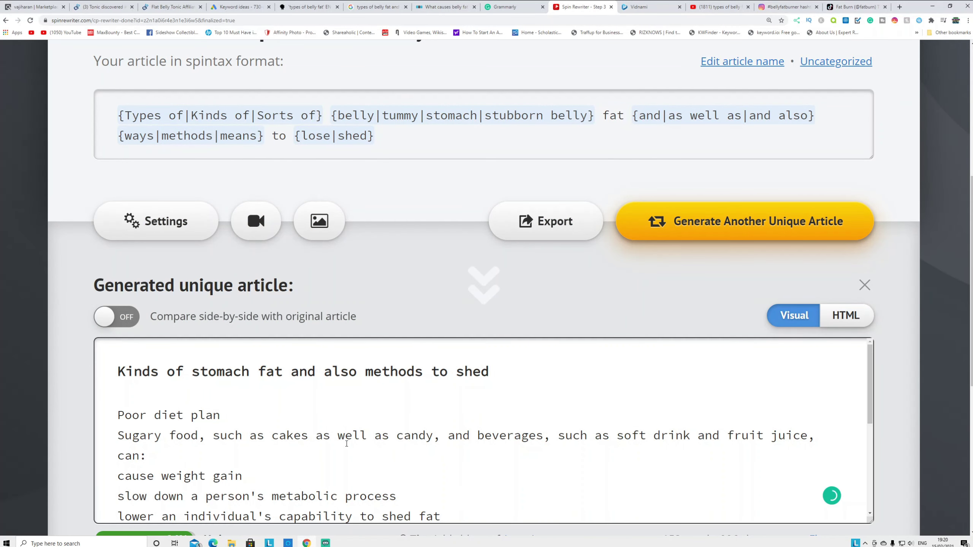
pyautogui.hotkey('ctrl', 'a')
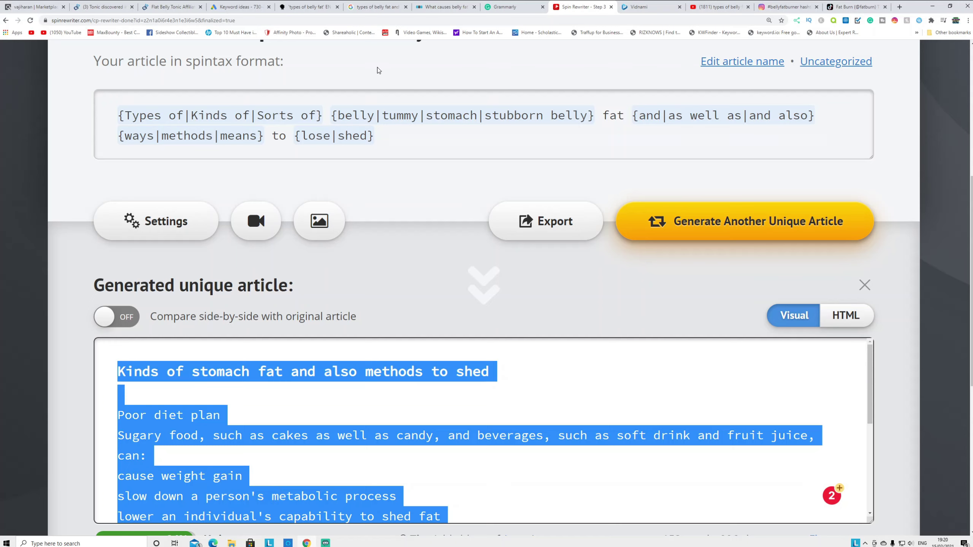
pyautogui.click(653, 7)
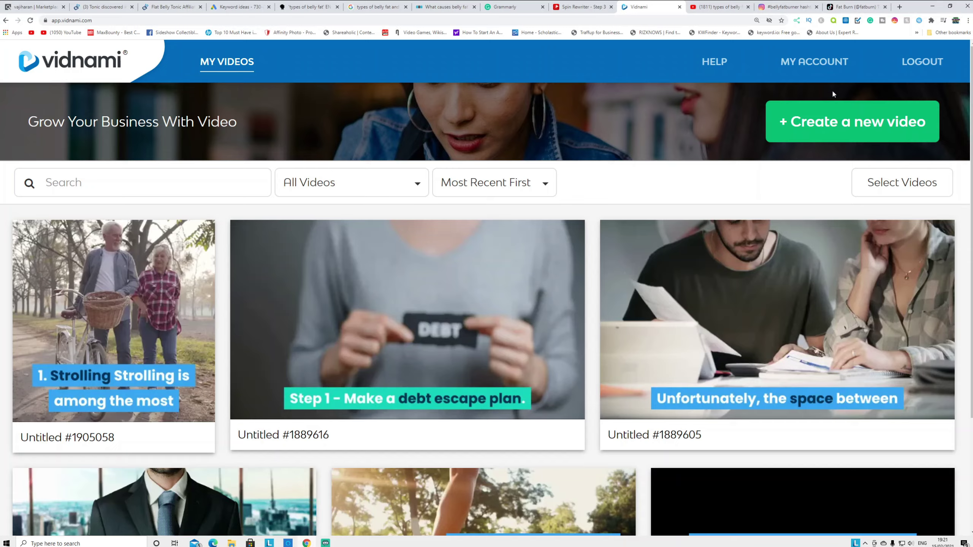
# Step: Create a new Cool Blue video in Vidnami and turn the pasted spun article into 18 scenes
pyautogui.click(846, 123)
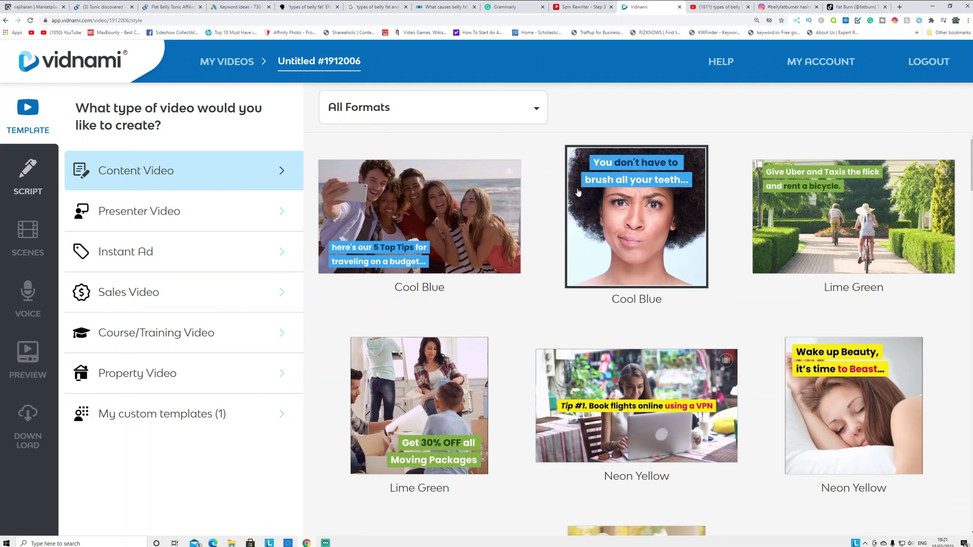
pyautogui.click(655, 260)
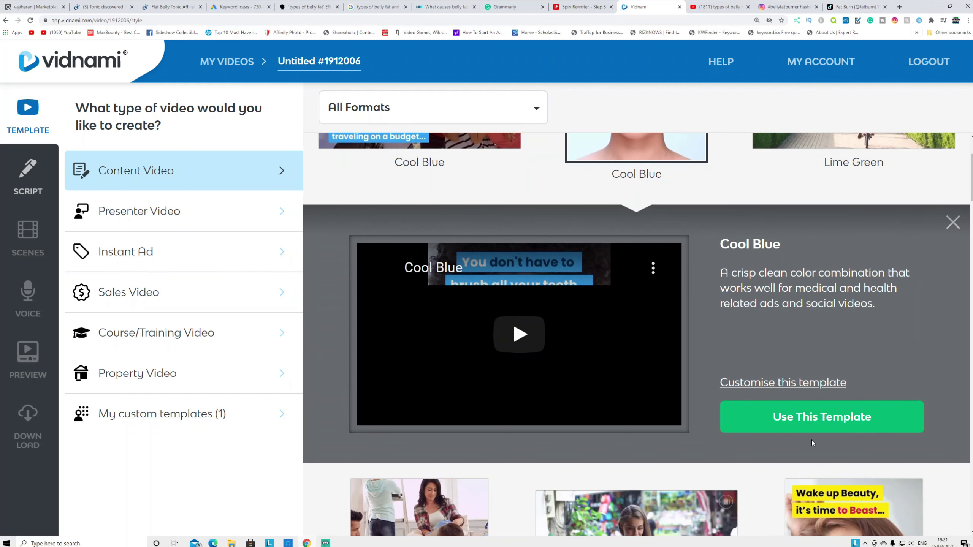
pyautogui.click(808, 417)
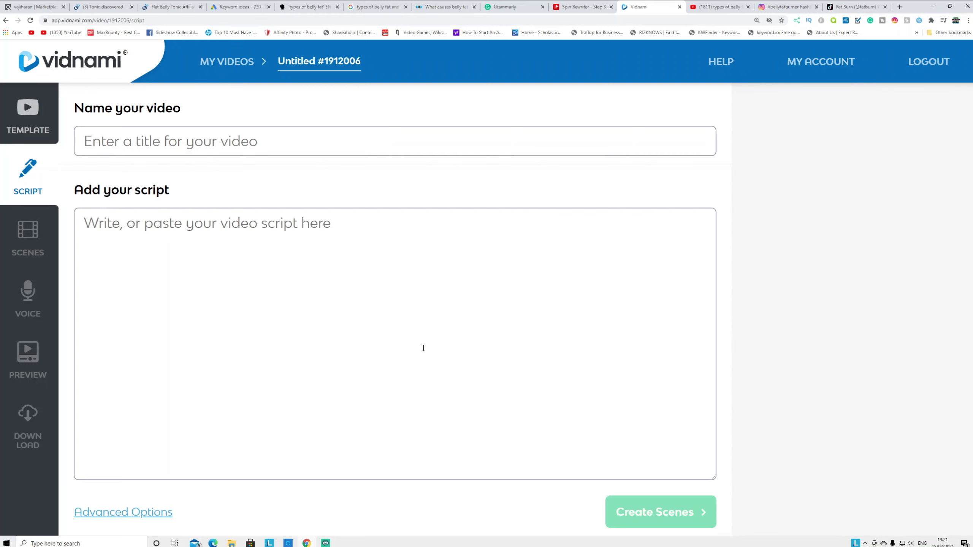
pyautogui.hotkey('ctrl', 'v')
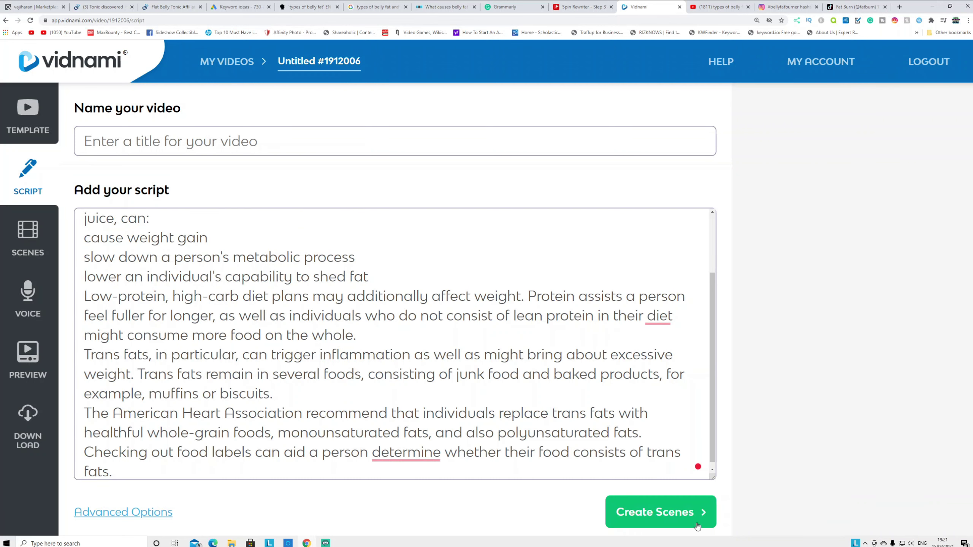
pyautogui.click(673, 531)
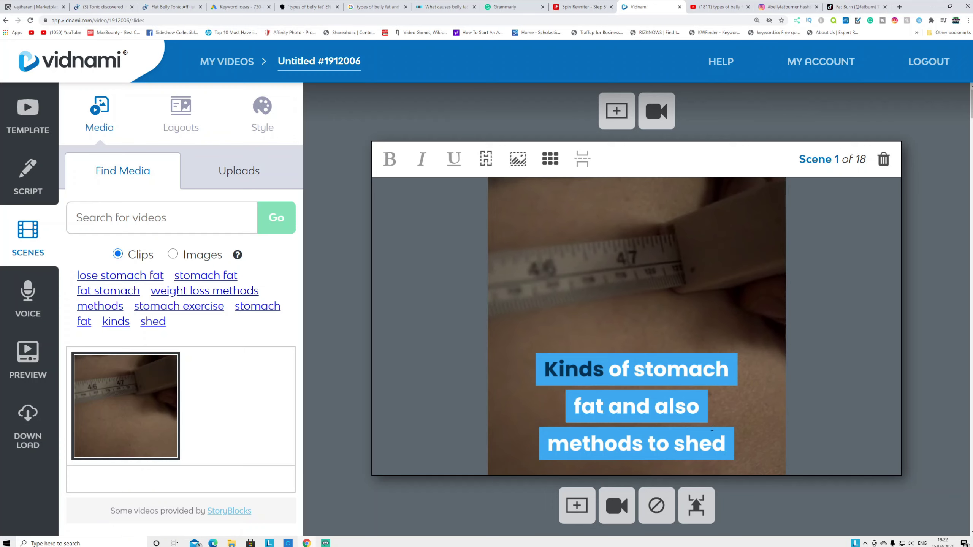
# Step: Switch the video's voice to the Heidi auto-voice and generate the video preview
pyautogui.click(27, 307)
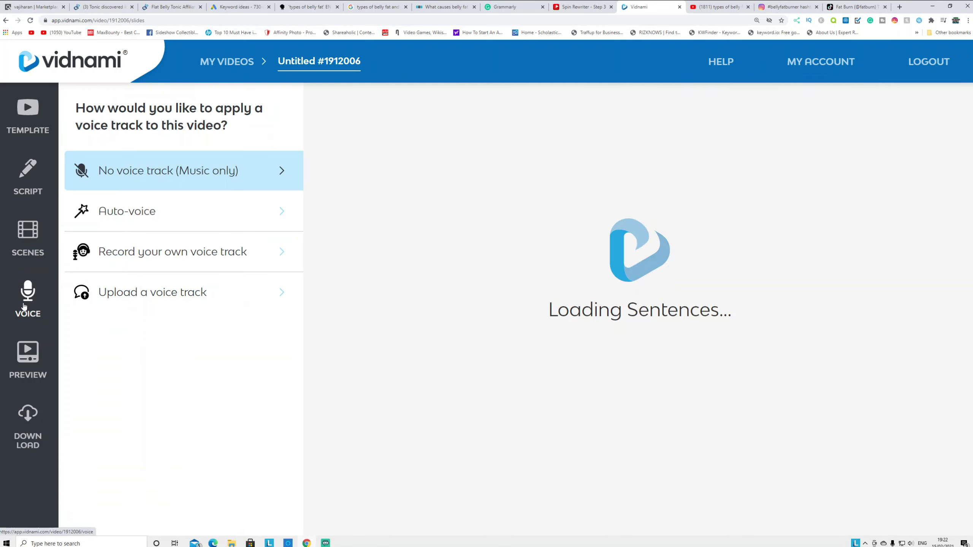
pyautogui.click(138, 225)
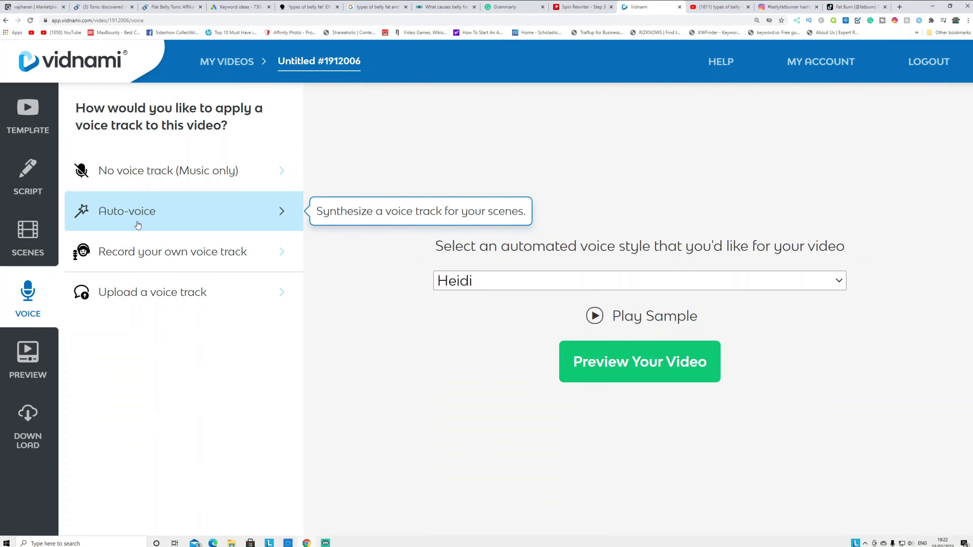
pyautogui.click(626, 370)
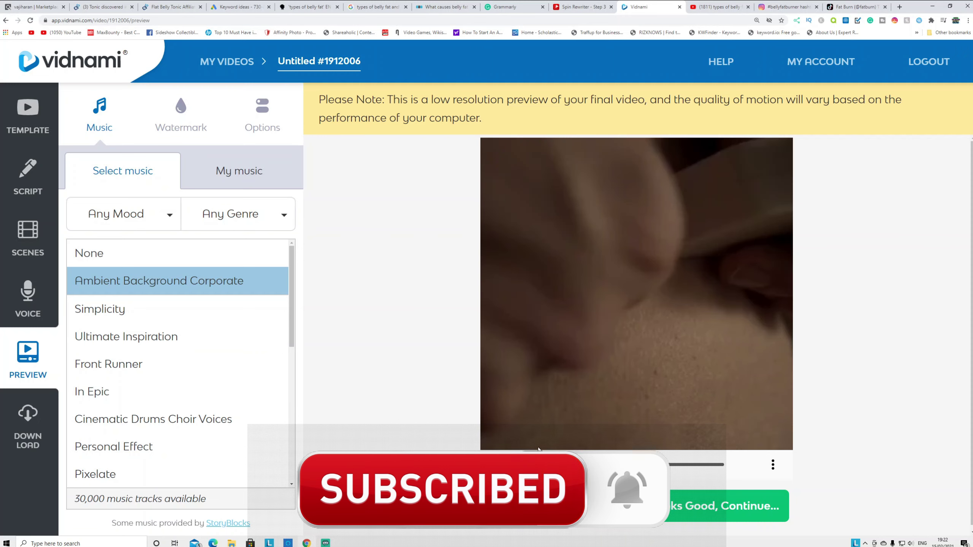
# Step: Play and pause the one-minute preview, then bring up YouTube's belly-fat search results
pyautogui.click(501, 470)
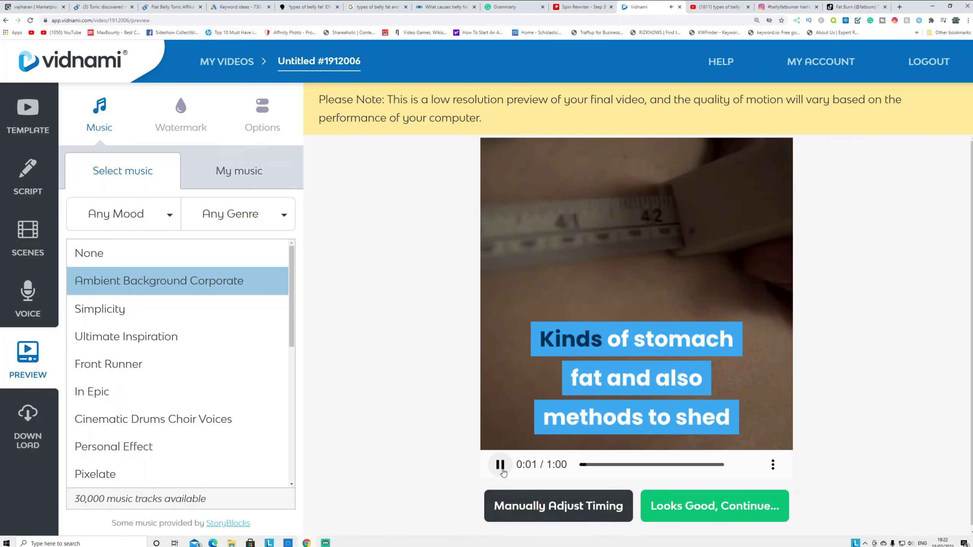
pyautogui.click(501, 465)
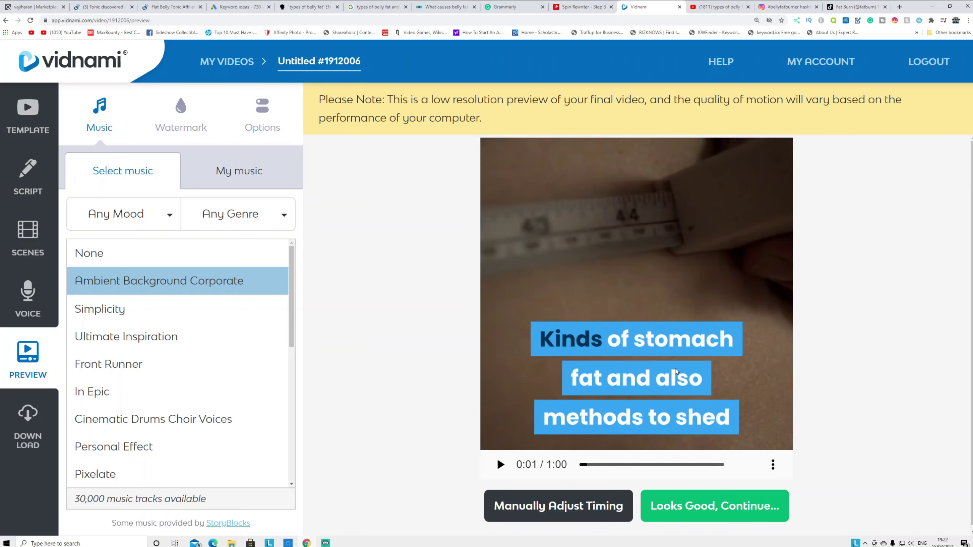
pyautogui.click(706, 8)
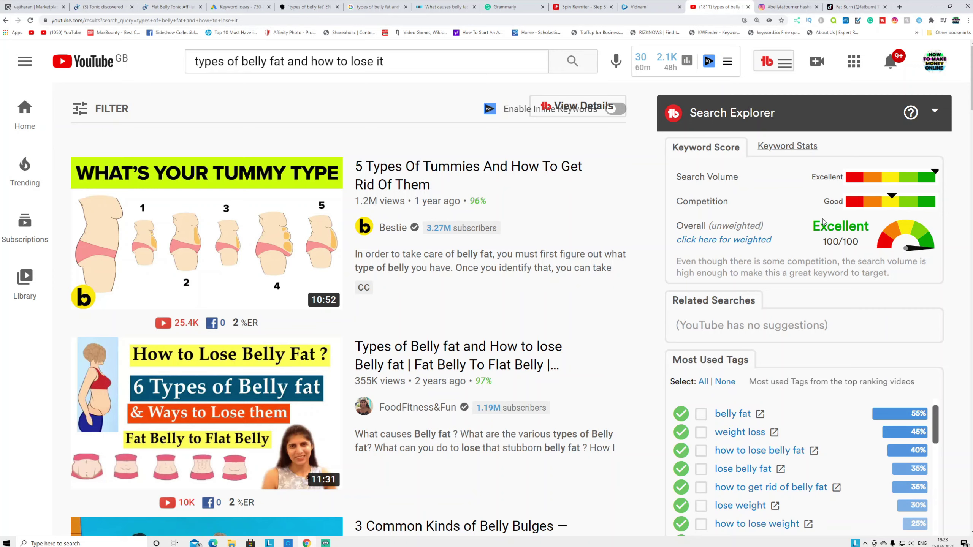
# Step: Select the YouTube search query, then move to Instagram's #bellyfatburner hashtag page
pyautogui.moveTo(432, 60); pyautogui.dragTo(105, 57)
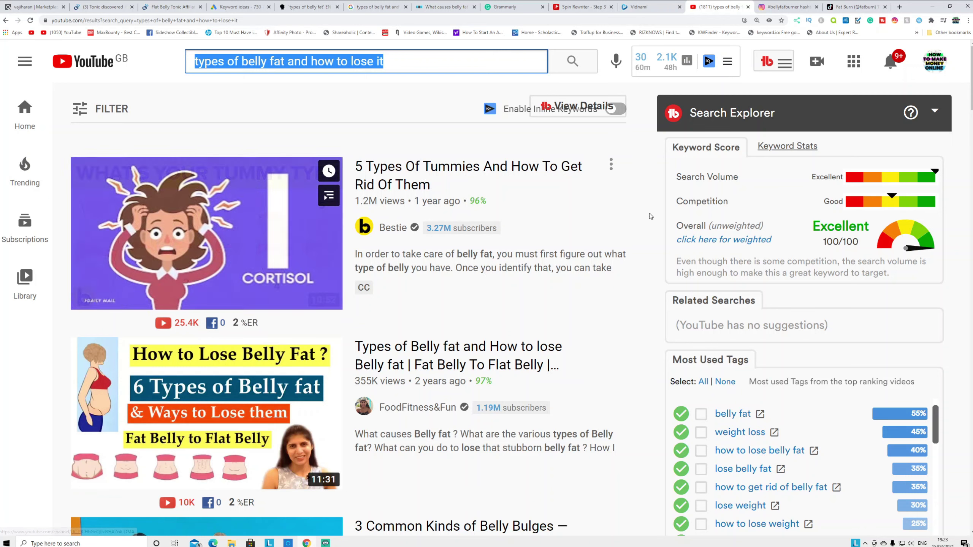
pyautogui.click(780, 8)
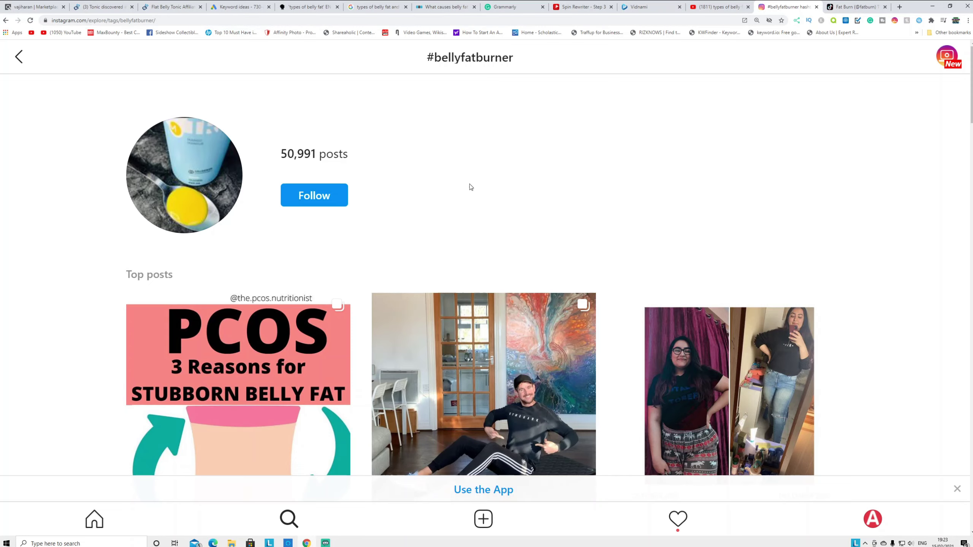
# Step: Browse #bellyfatburner Top posts down to Most recent and back, then return to Google's results
pyautogui.scroll(-8, 471, 187)
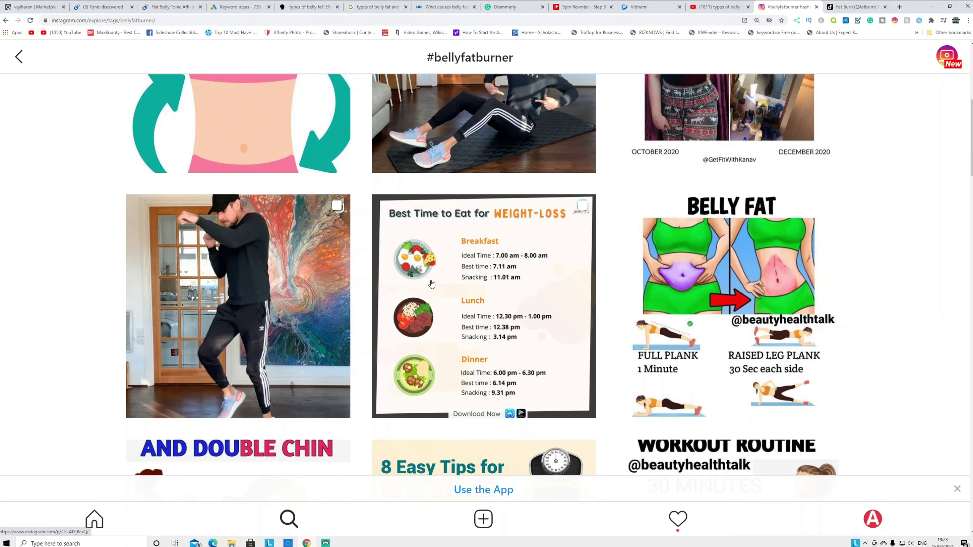
pyautogui.scroll(-3, 622, 357)
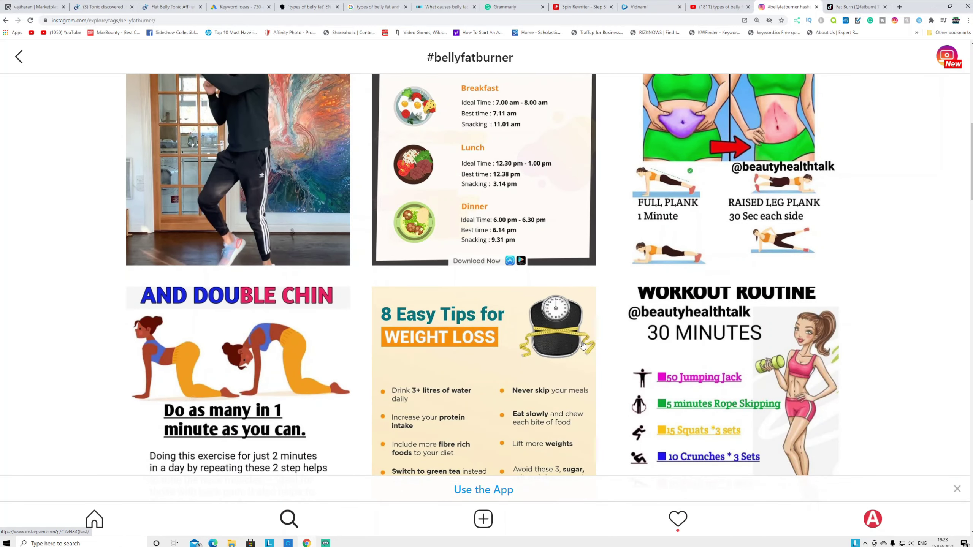
pyautogui.scroll(-10, 583, 345)
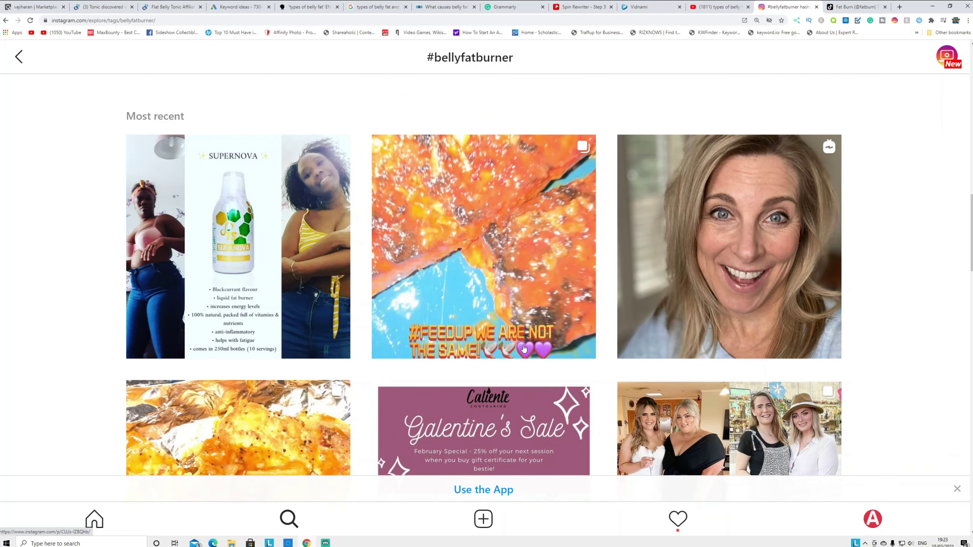
pyautogui.scroll(5, 523, 349)
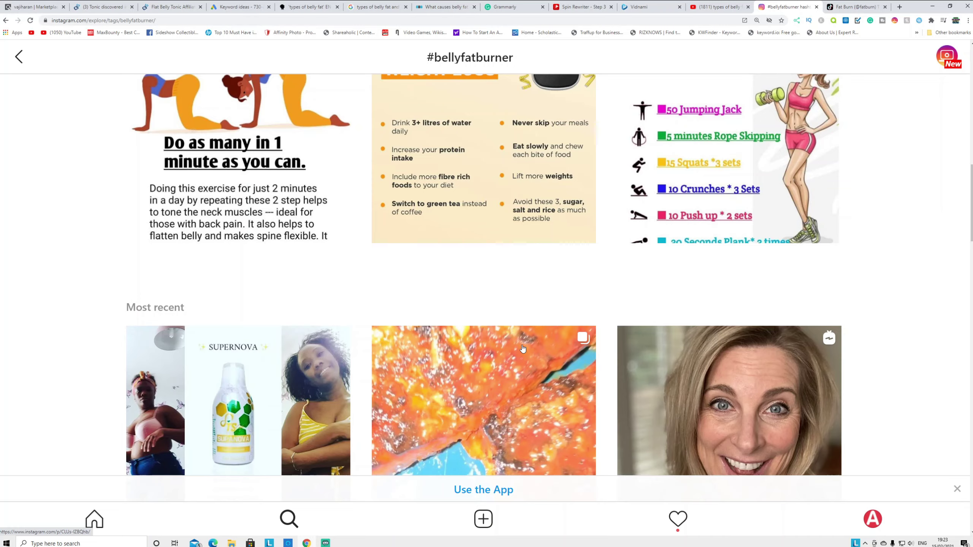
pyautogui.scroll(5, 522, 349)
pyautogui.scroll(8, 523, 349)
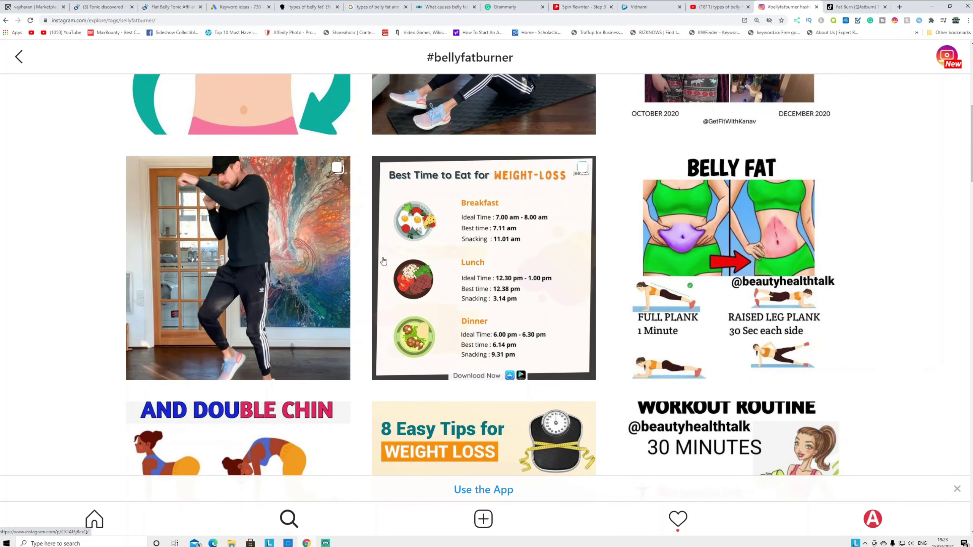
pyautogui.scroll(4, 383, 261)
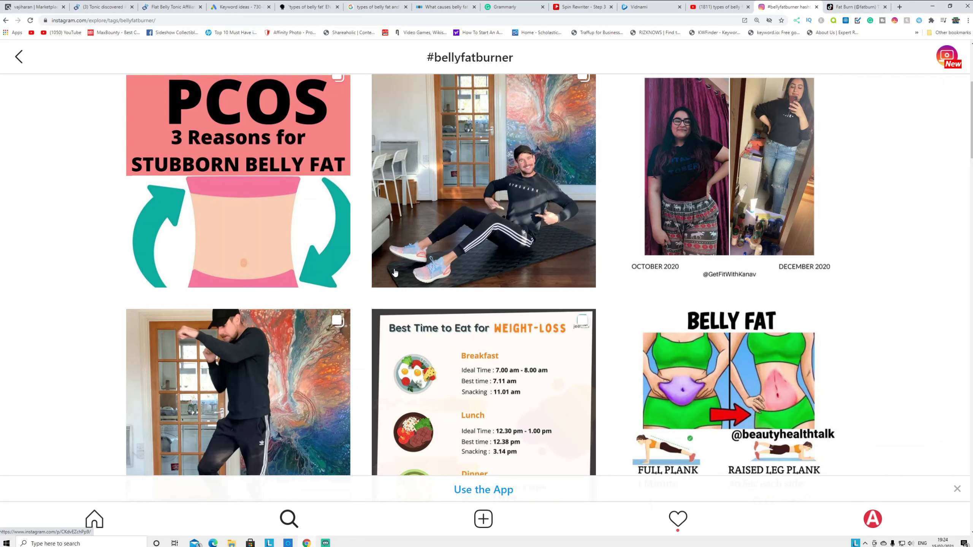
pyautogui.click(377, 7)
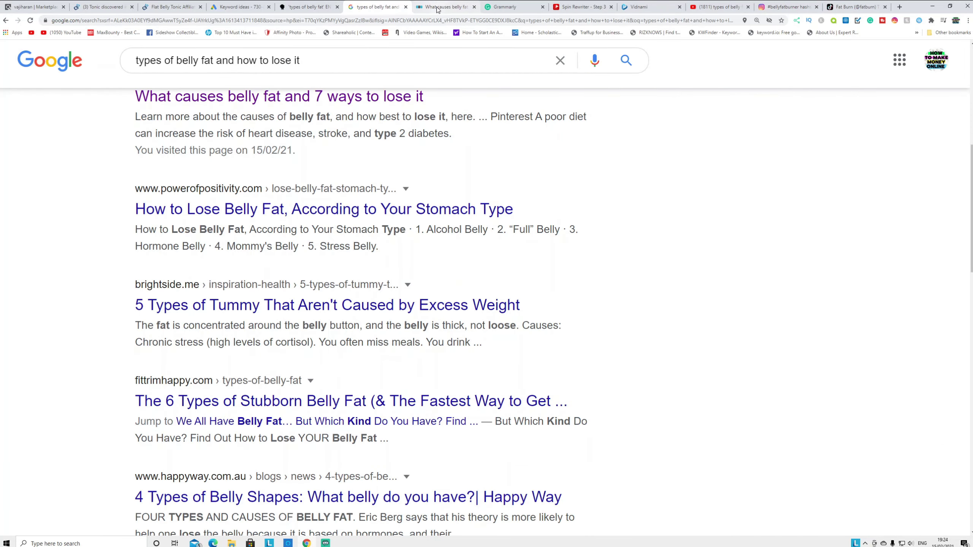
# Step: Revisit the Vidnami preview and Instagram page, then bring up the TikTok Fat Burn profile
pyautogui.click(647, 7)
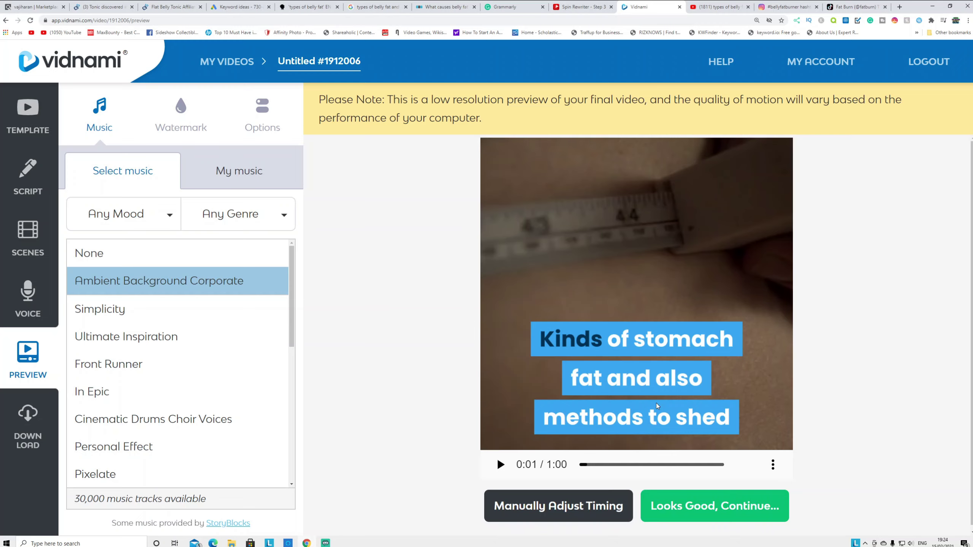
pyautogui.click(797, 6)
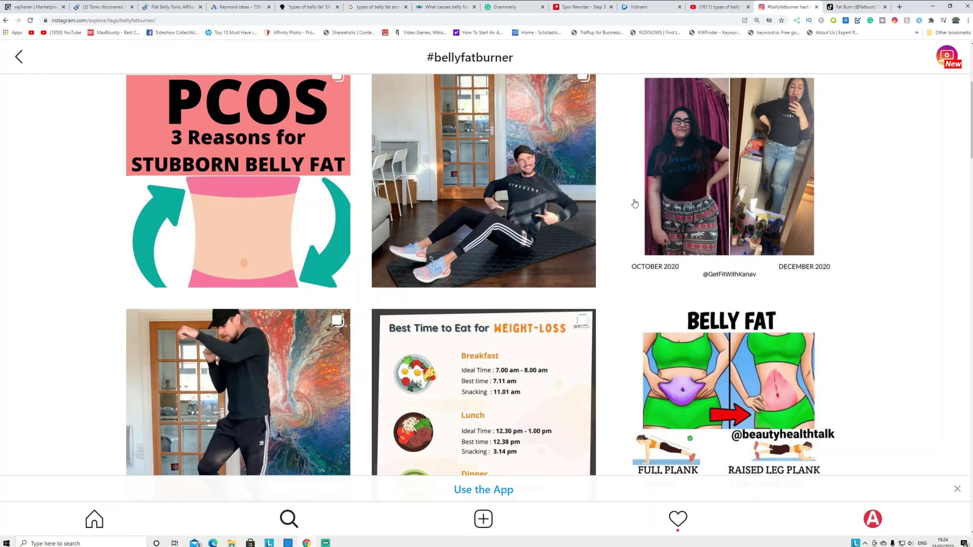
pyautogui.click(837, 11)
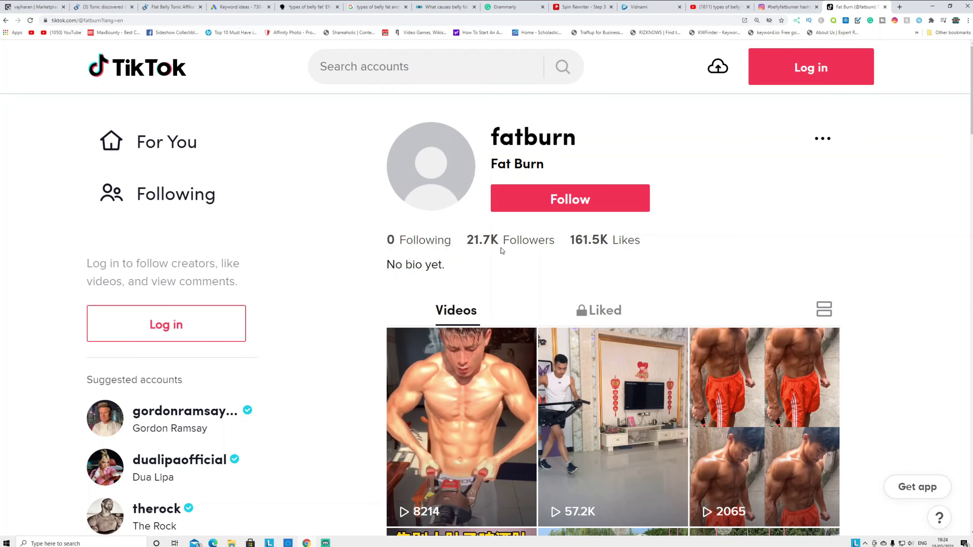
# Step: Skim the Fat Burn TikTok profile's videos, then move to the Google Ads keyword ideas
pyautogui.scroll(-1, 518, 269)
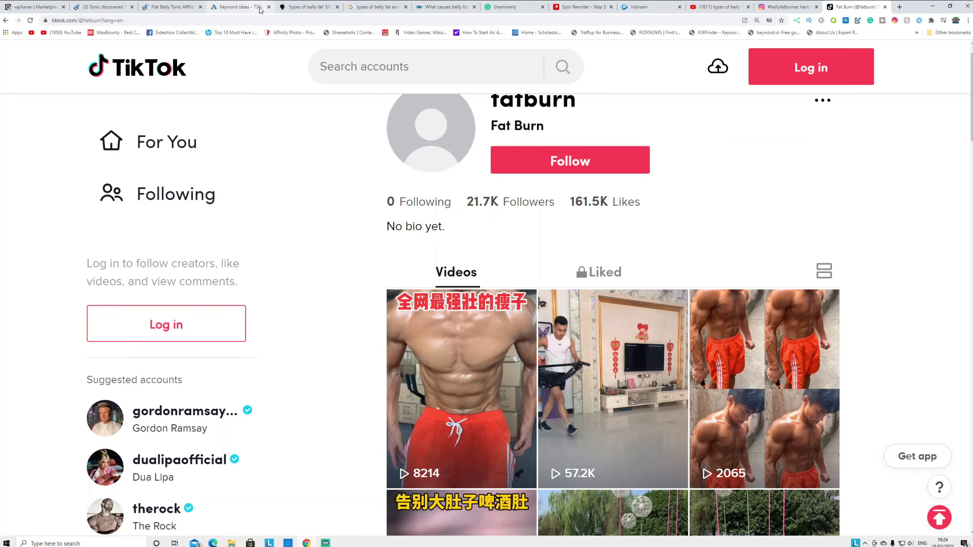
pyautogui.click(240, 6)
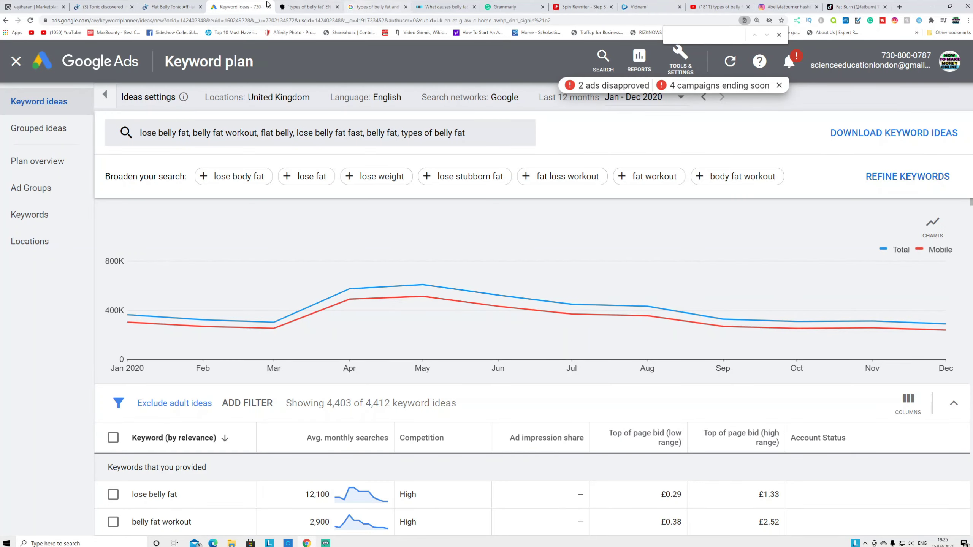
# Step: Bring up AnswerThePublic's 'types of belly fat' report with 289 results
pyautogui.click(302, 7)
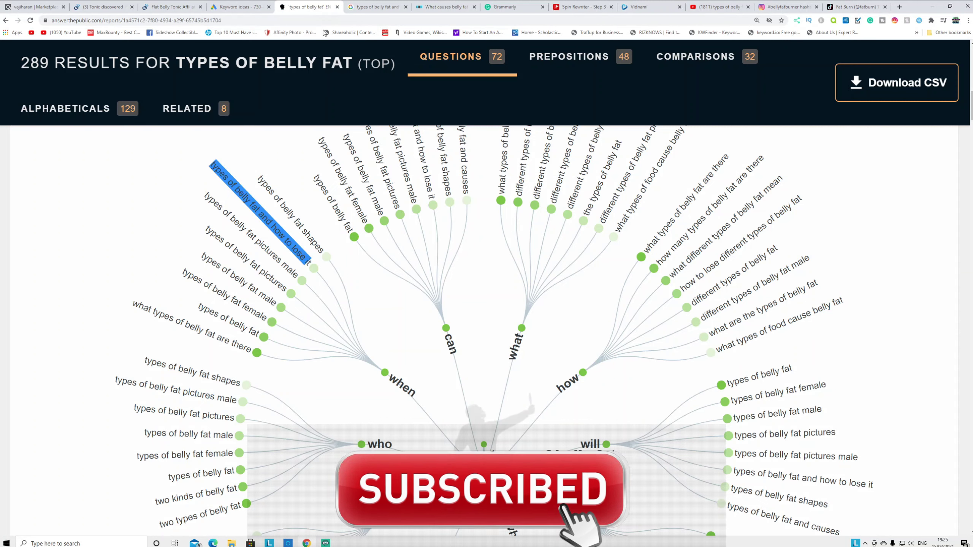